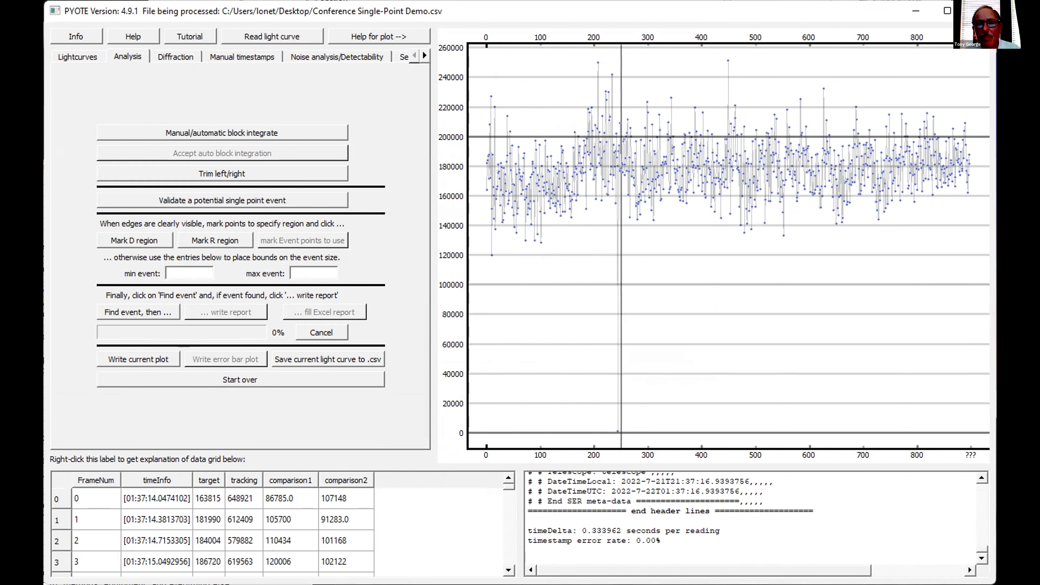
- Examine the isolated deep drop near reading 244 in the light curve, then restore the full plot
scroll(617, 246, "up", 4)
scroll(617, 246, "up", 4)
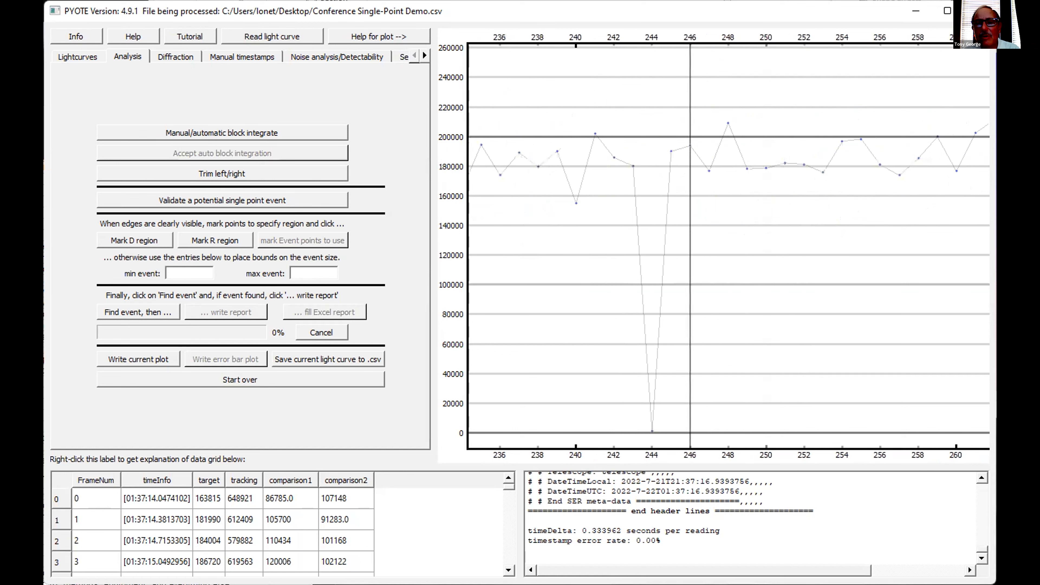
right_click(686, 254)
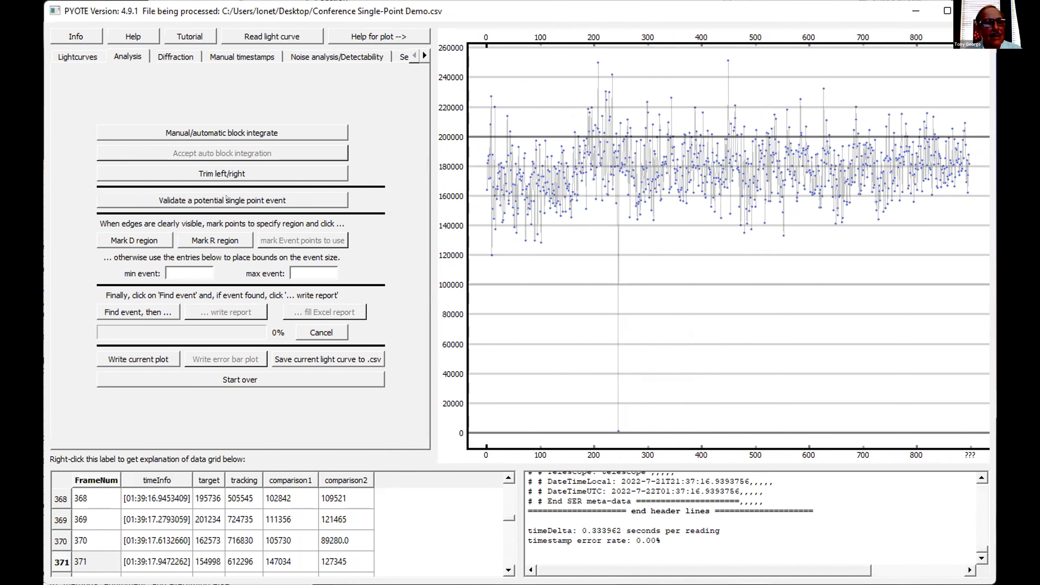
- Read the help on validating a potential single point event and try running the validation without any baseline selected
right_click(226, 199)
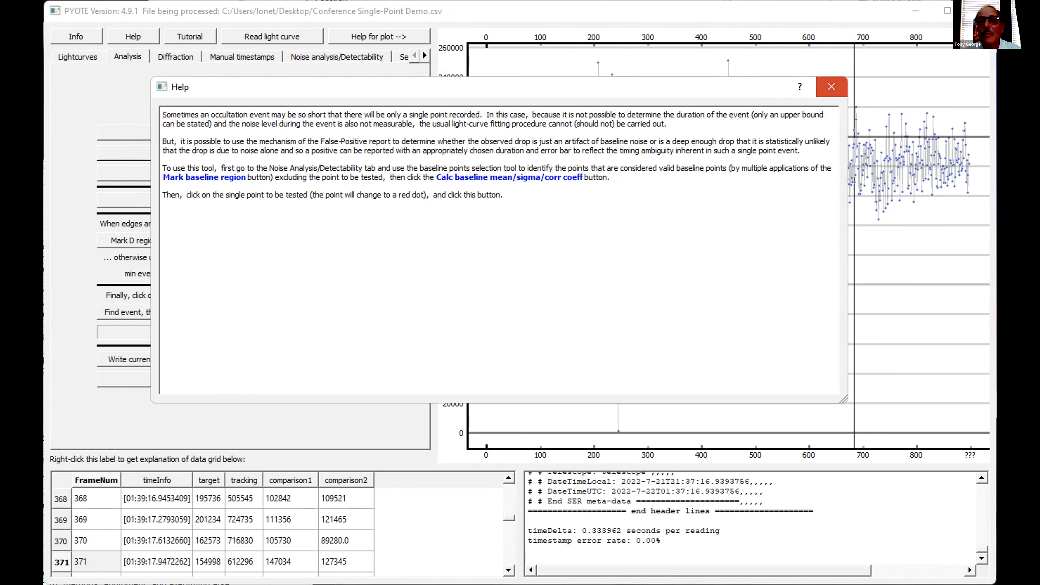
left_click(824, 85)
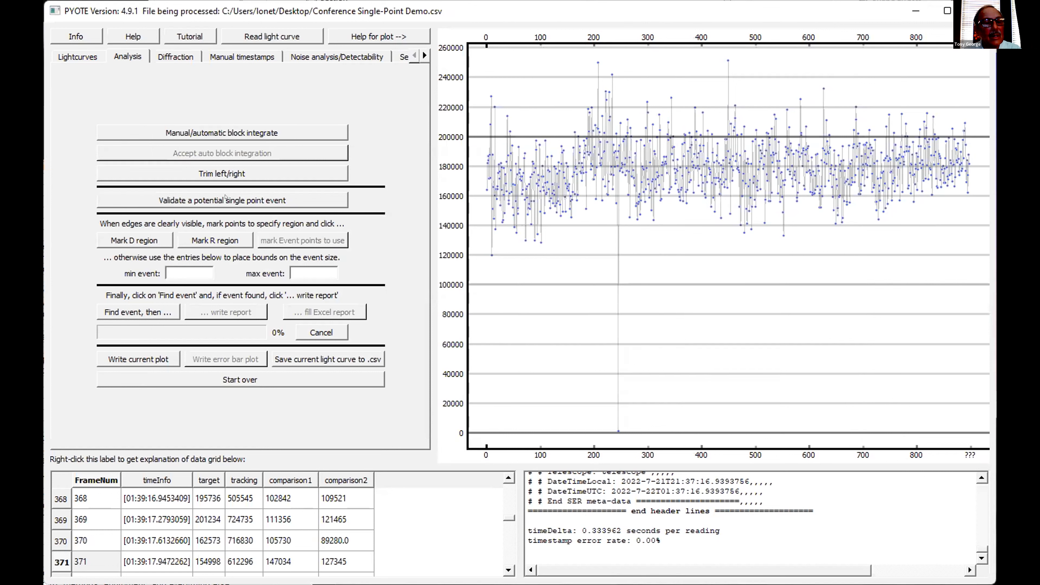
left_click(225, 199)
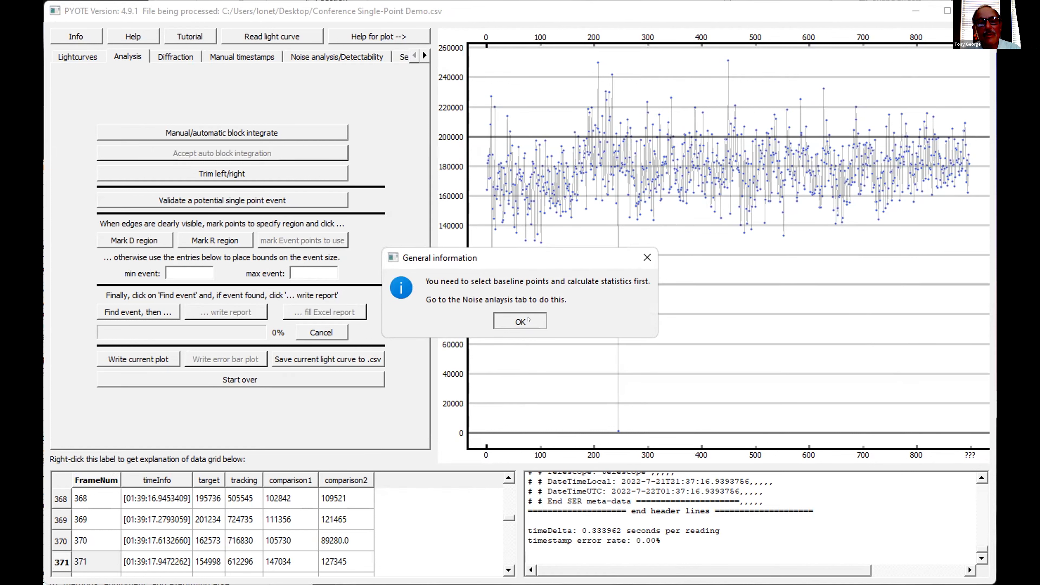
left_click(528, 319)
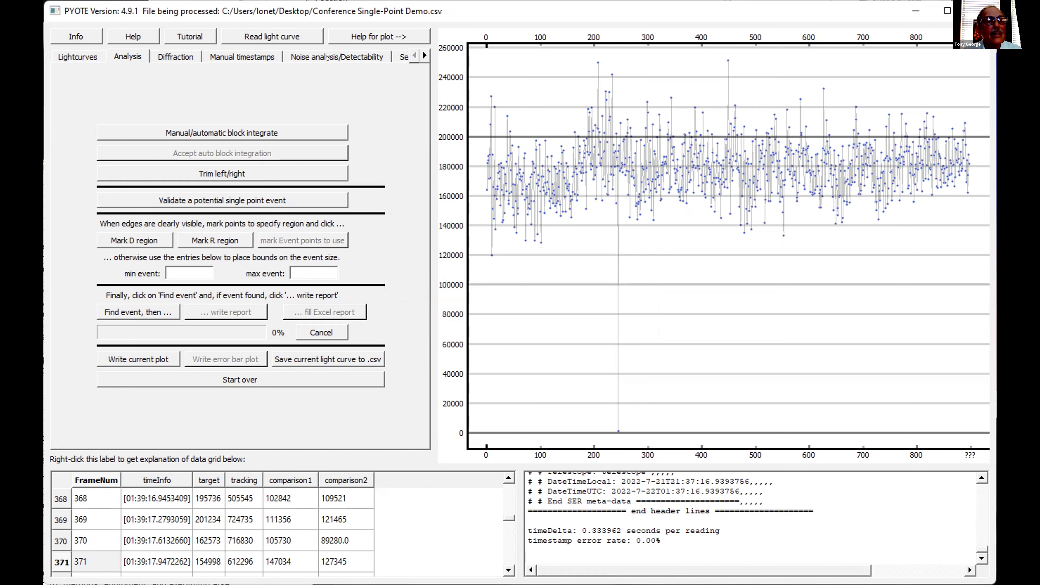
- Mark readings 0 to 243, up to the point just before the deep drop, as a baseline region for noise analysis
left_click(327, 57)
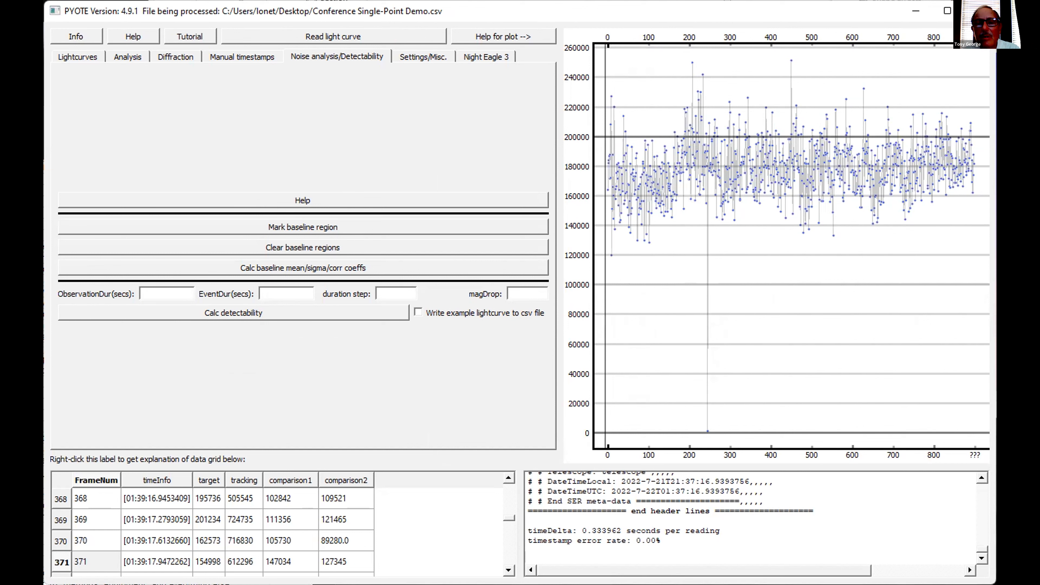
left_click(607, 189)
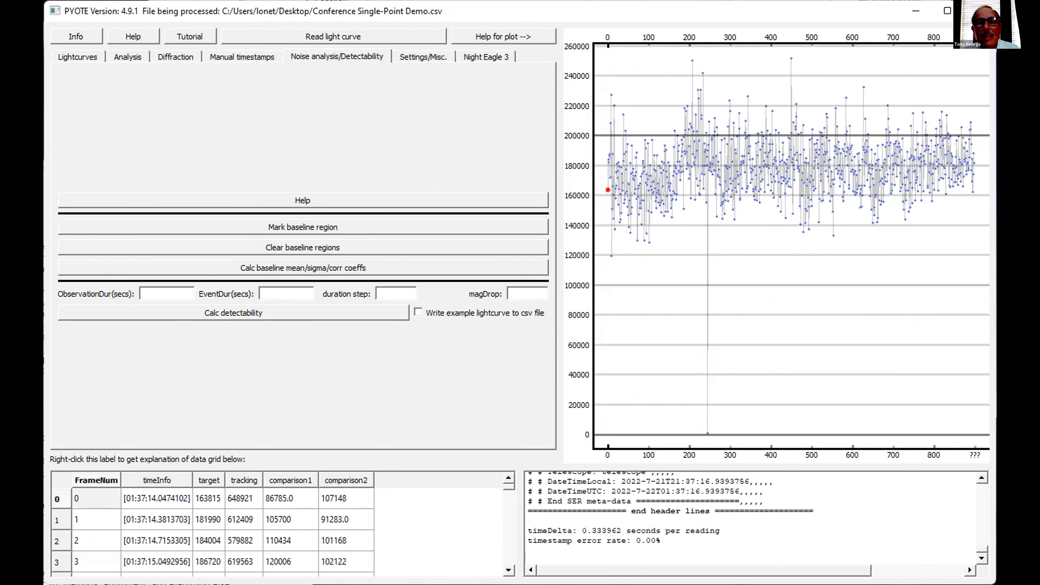
scroll(707, 246, "up", 8)
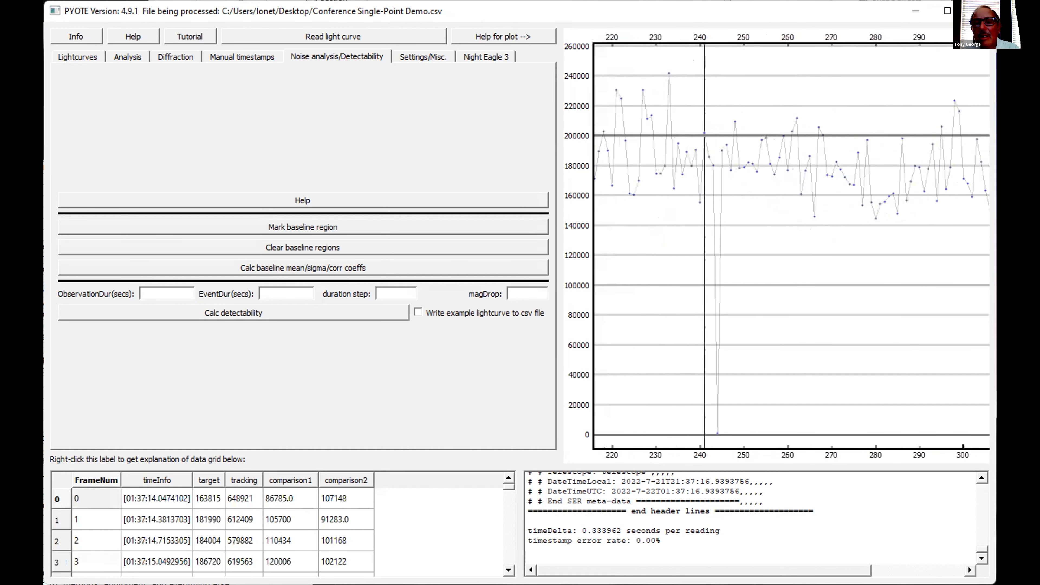
left_click(713, 166)
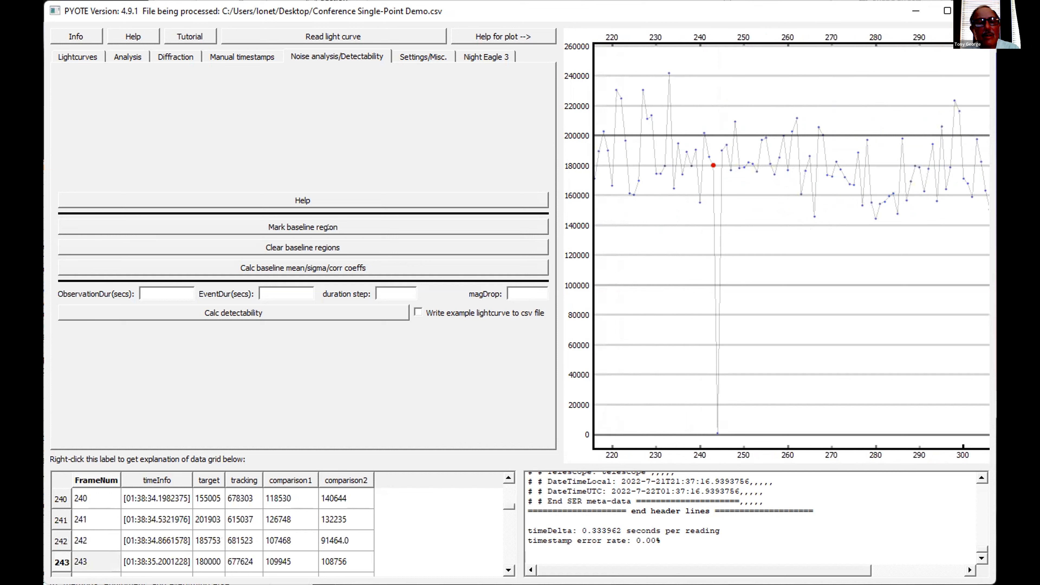
scroll(629, 246, "down", 2)
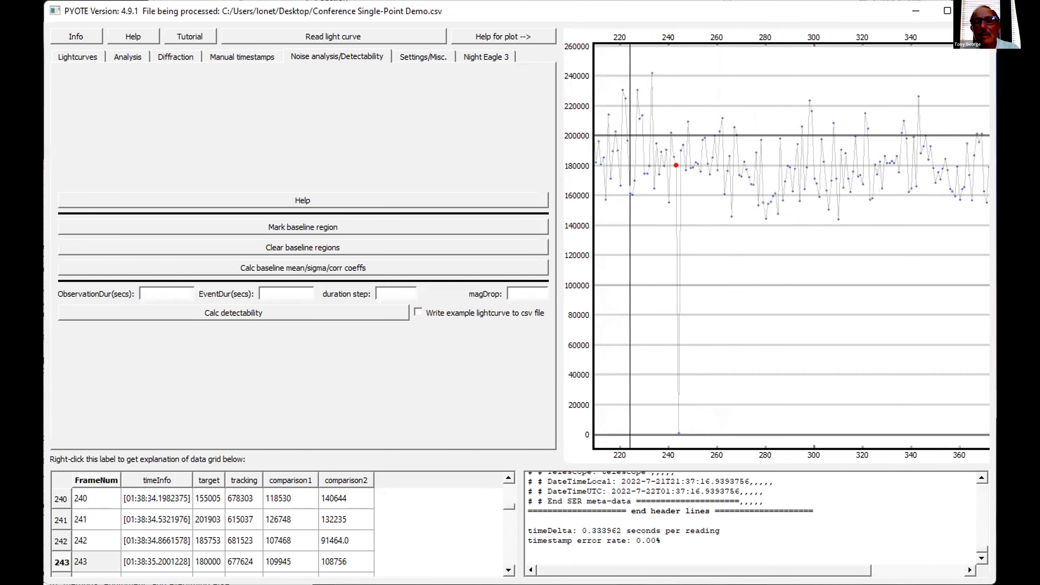
scroll(972, 246, "down", 3)
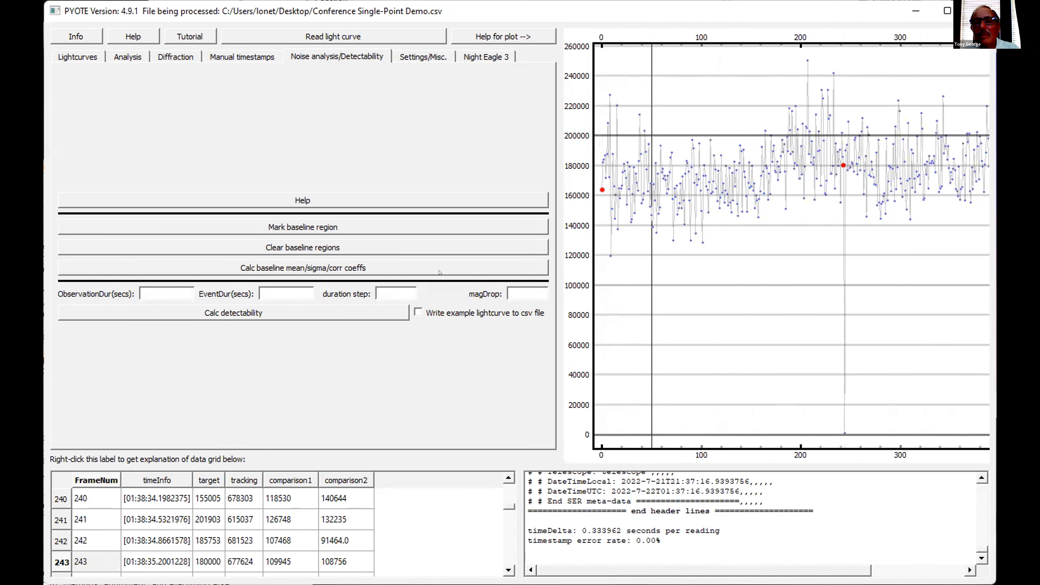
left_click(280, 227)
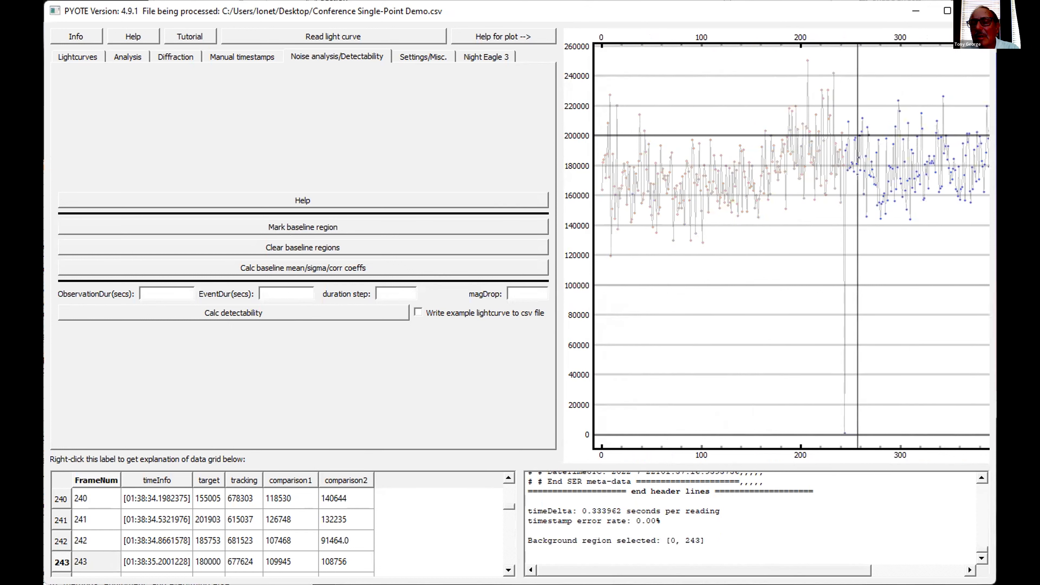
- Mark readings 245 to 897 as a second baseline region and calculate the baseline mean, sigma and correlation coefficients
scroll(852, 246, "up", 8)
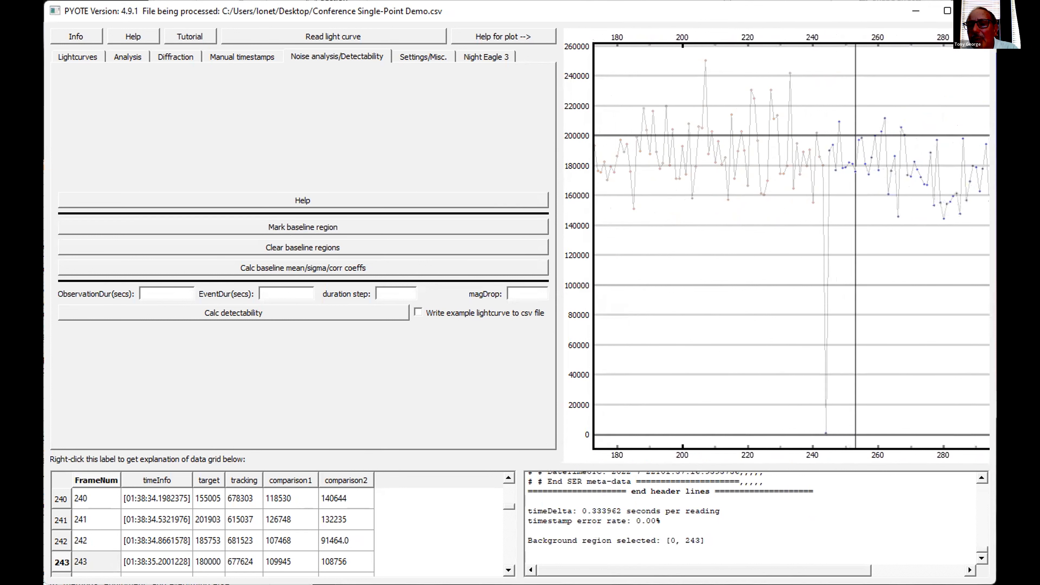
left_click(829, 151)
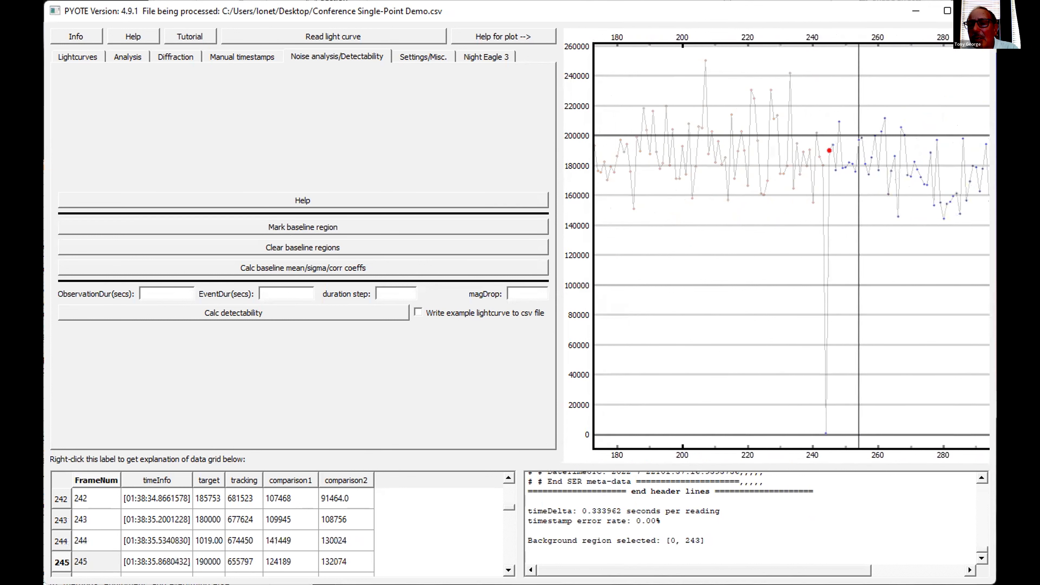
scroll(924, 246, "down", 8)
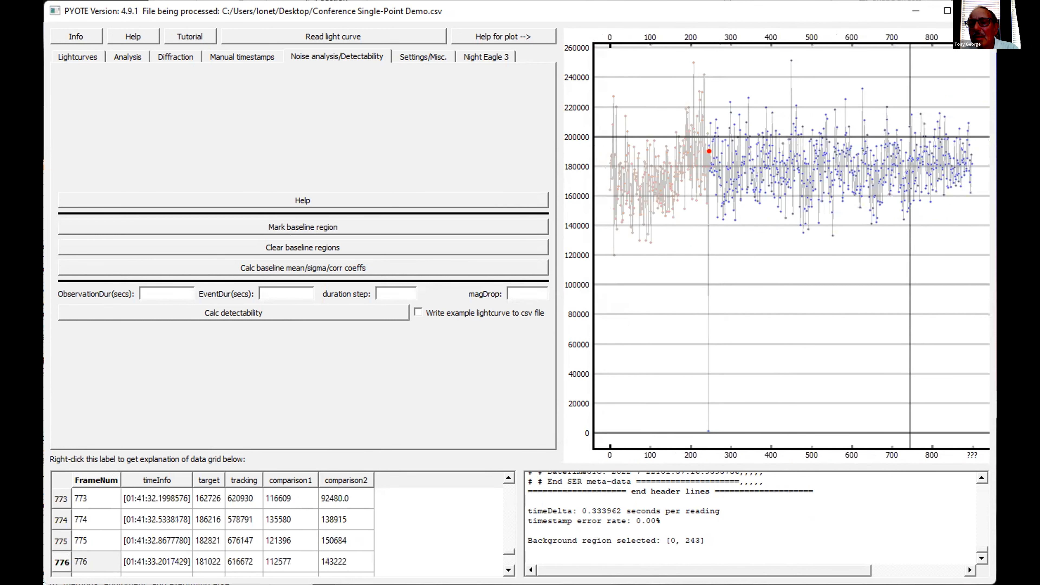
left_click(973, 163)
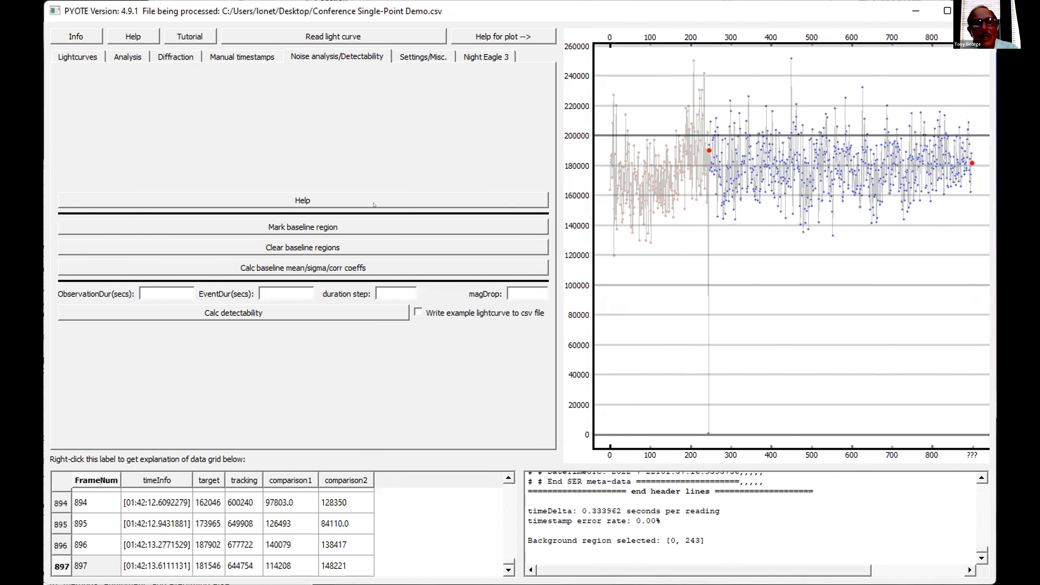
left_click(314, 228)
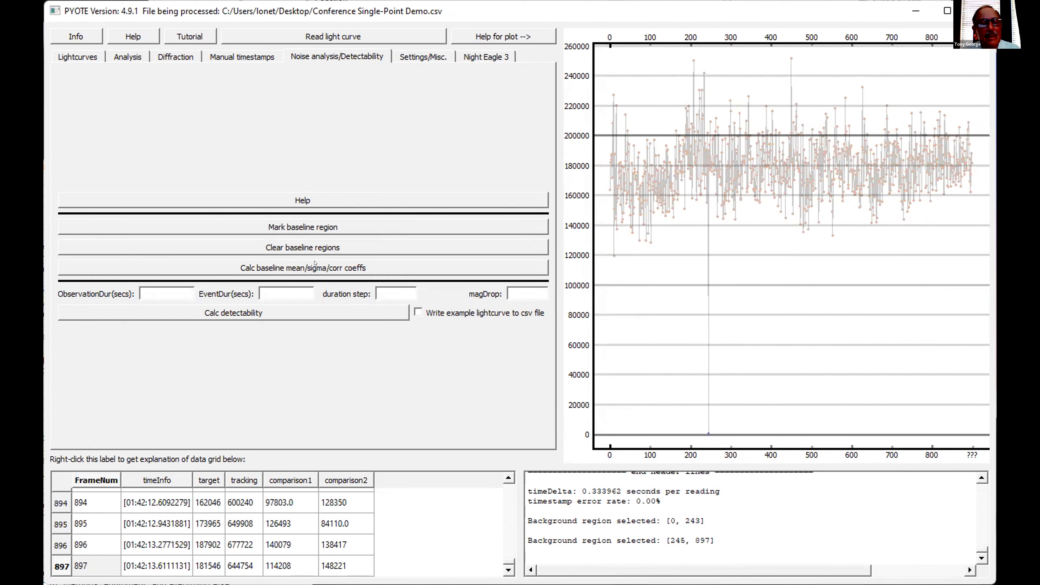
left_click(315, 264)
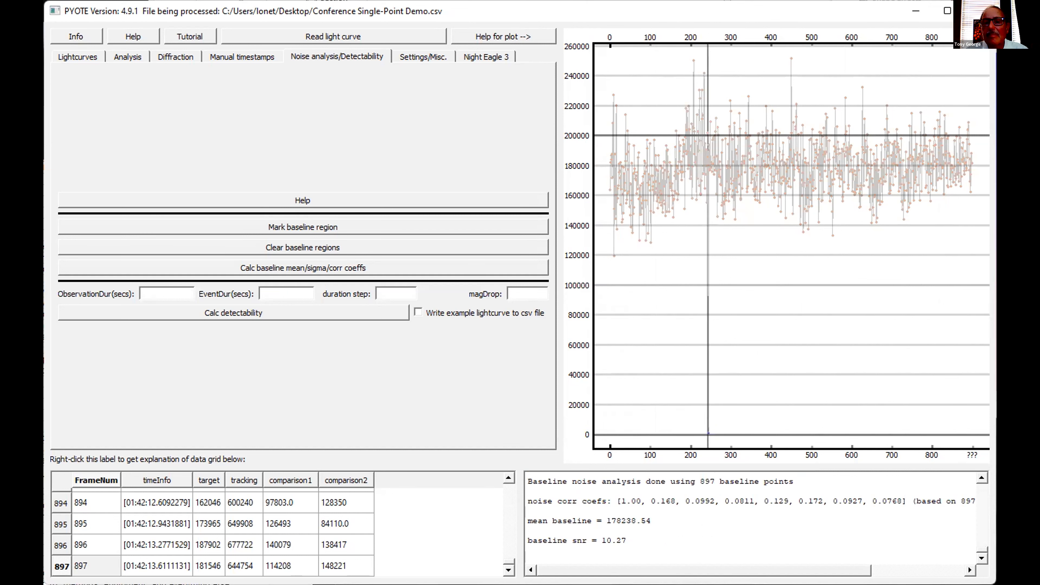
- Select reading 244 at the bottom of the deep drop and validate it as a potential single point event
scroll(704, 246, "up", 10)
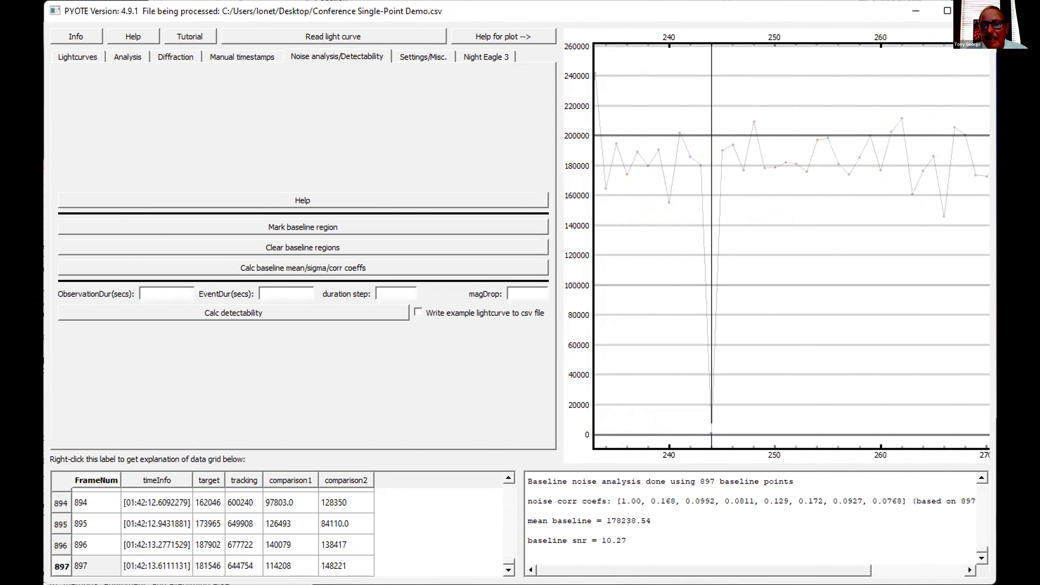
left_click(711, 433)
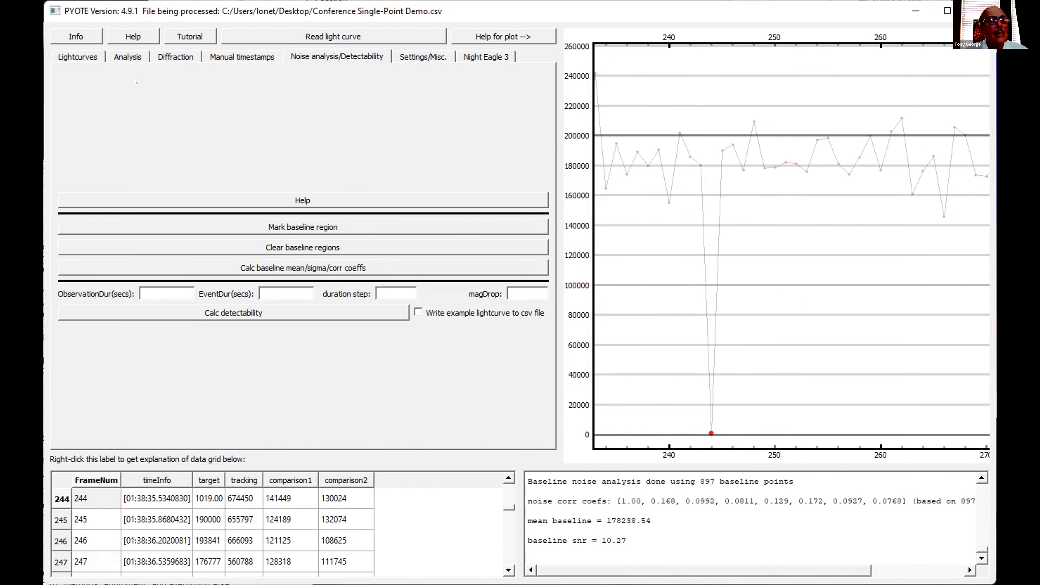
left_click(127, 59)
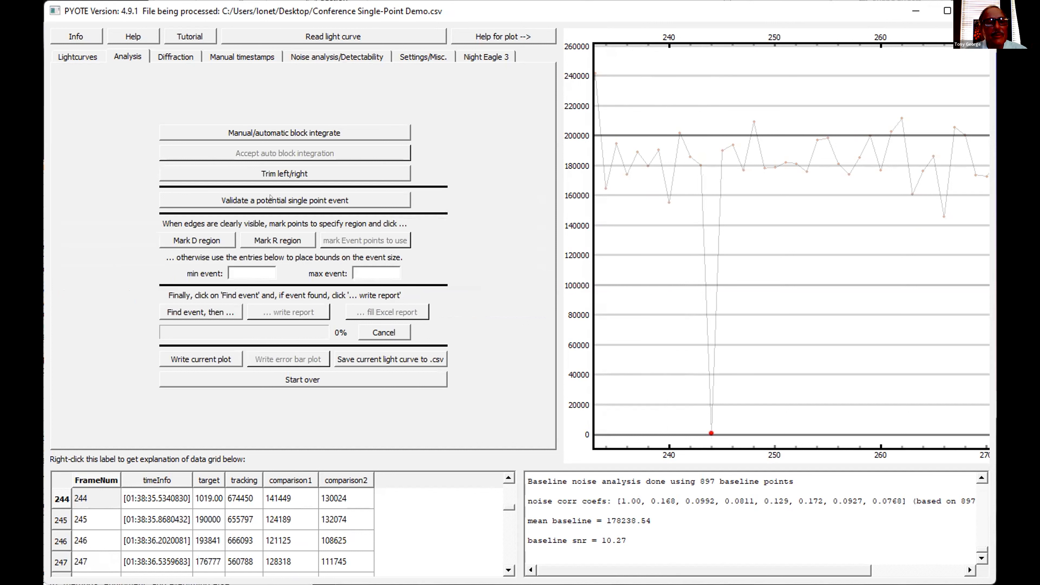
left_click(270, 198)
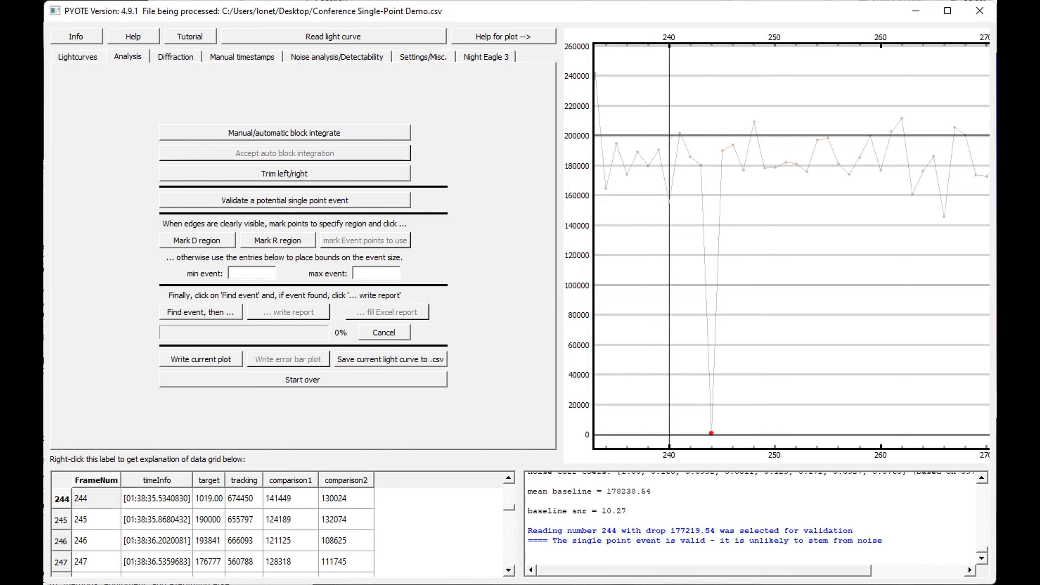
- Run the single point event validation again on the selected reading 244
scroll(669, 246, "down", 1)
scroll(669, 246, "up", 2)
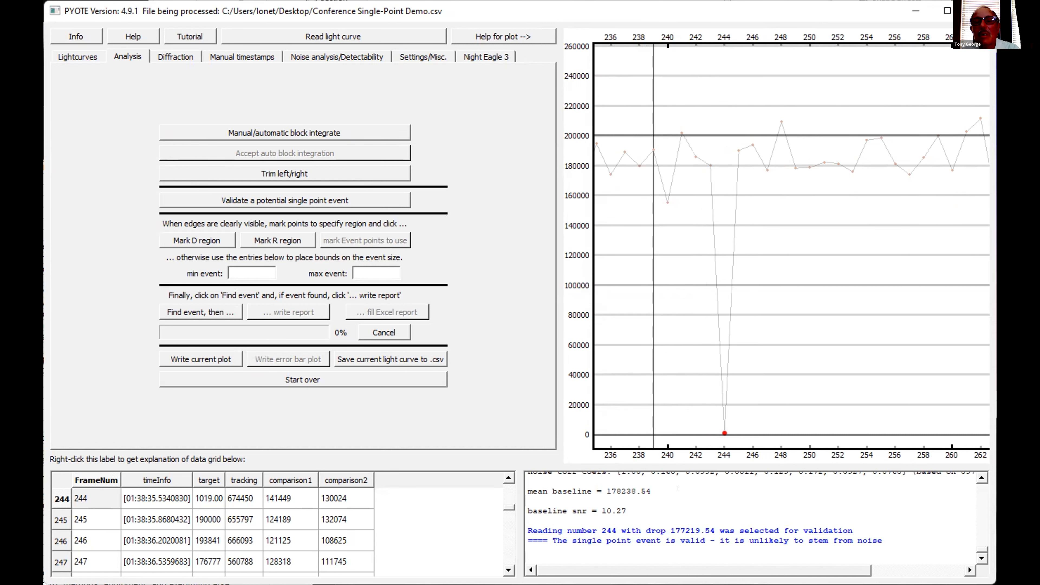
left_click(314, 197)
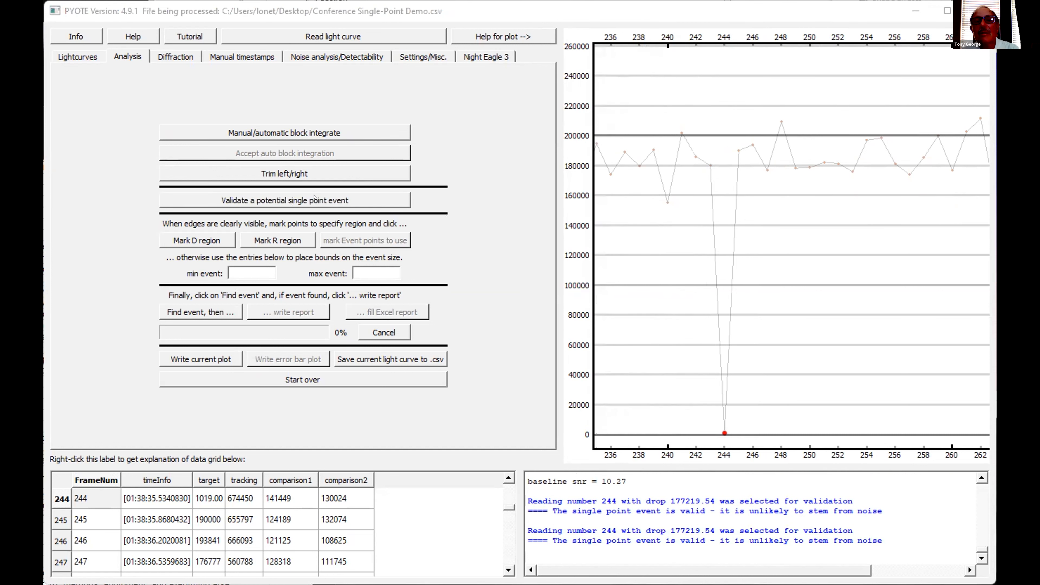
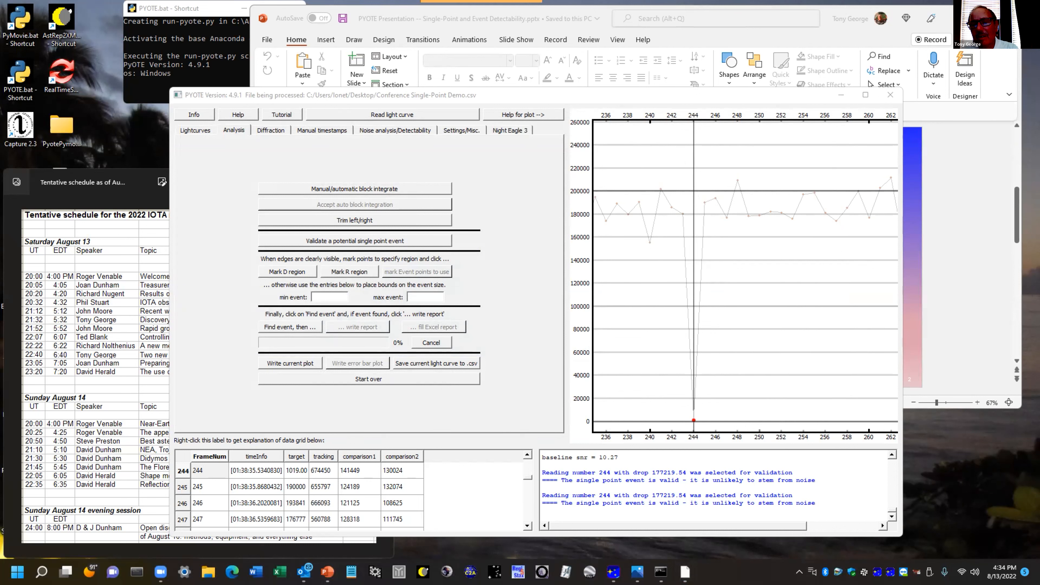
- Deselect reading 244 and display the tracking light curve together with the target over the full range of readings
left_click(694, 421)
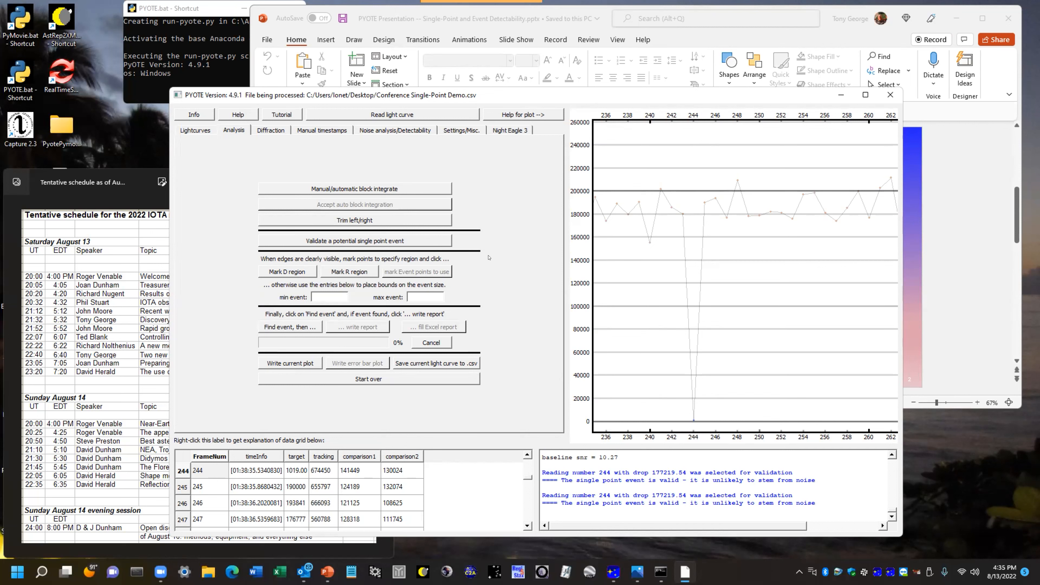
left_click(199, 131)
left_click(237, 222)
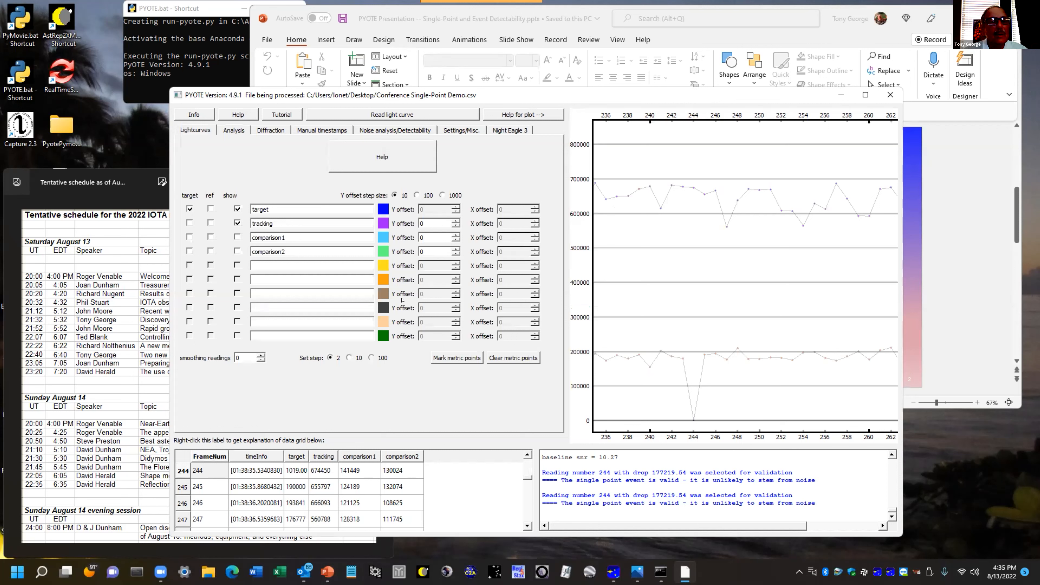
right_click(717, 306)
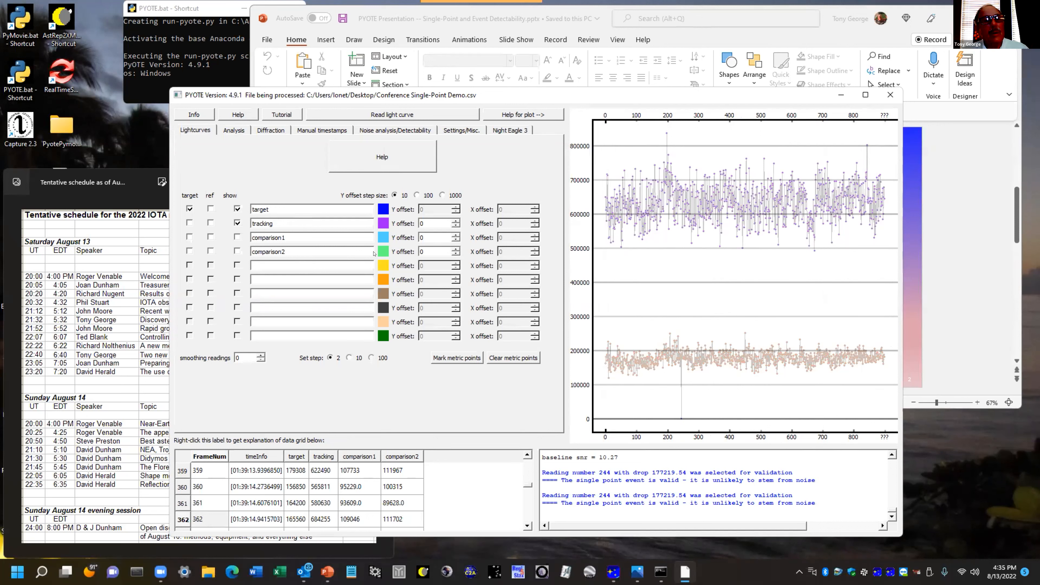
- Load the second demo light curve, Conference Single-Point Demo2.csv, from the Desktop for analysis
left_click(234, 130)
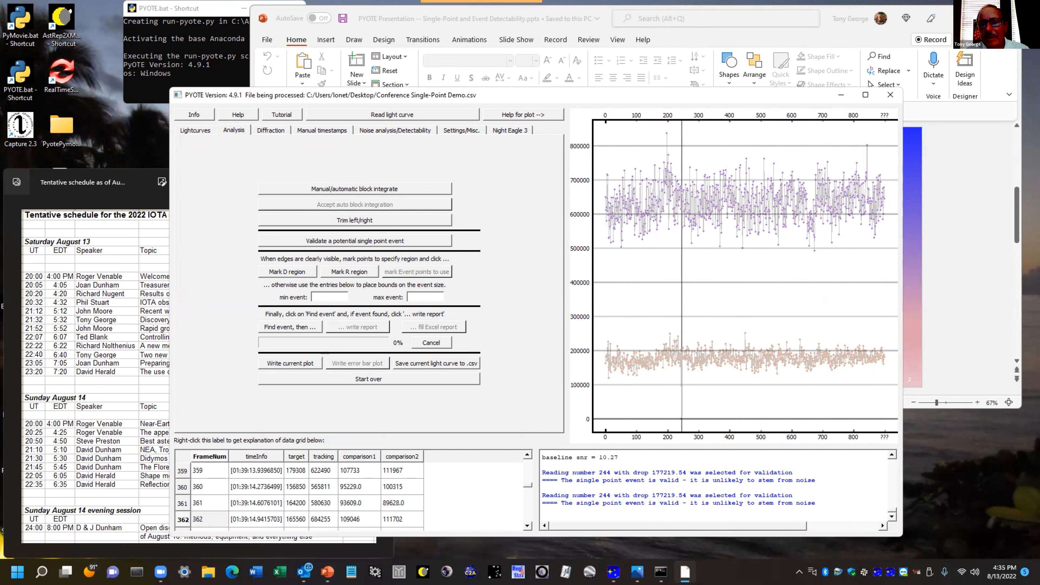
left_click(410, 115)
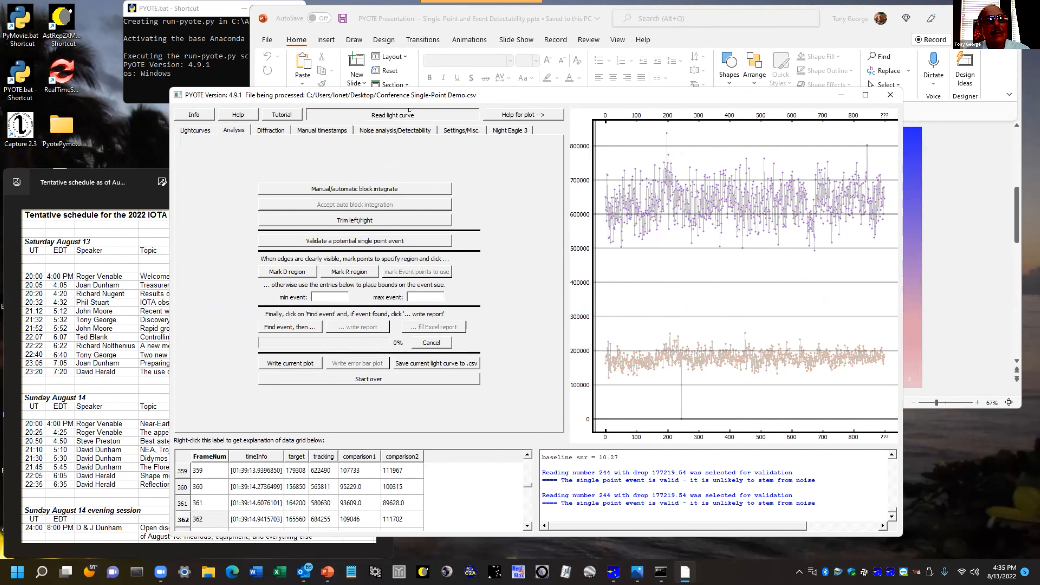
left_click(385, 235)
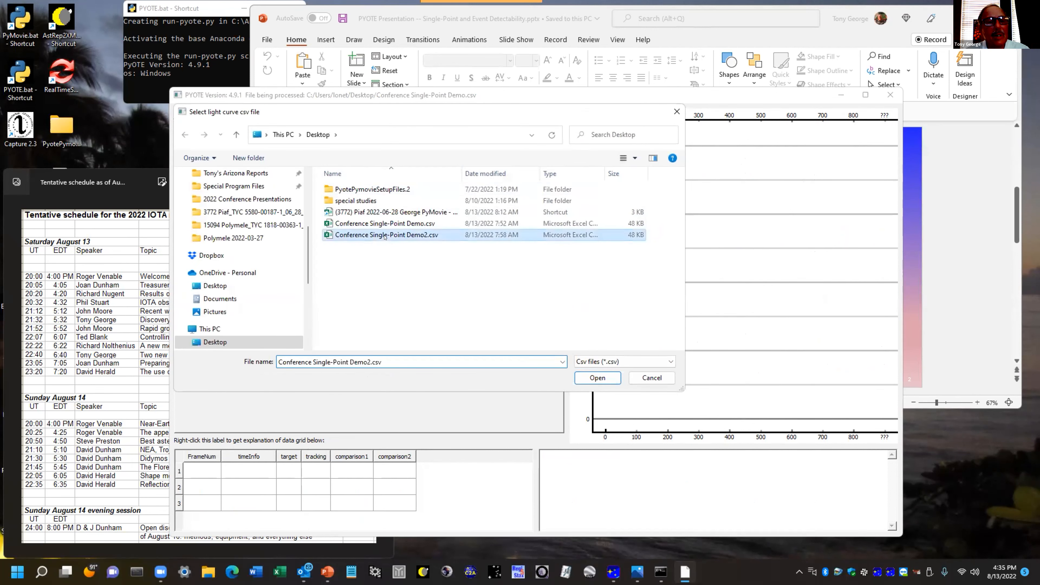
left_click(594, 378)
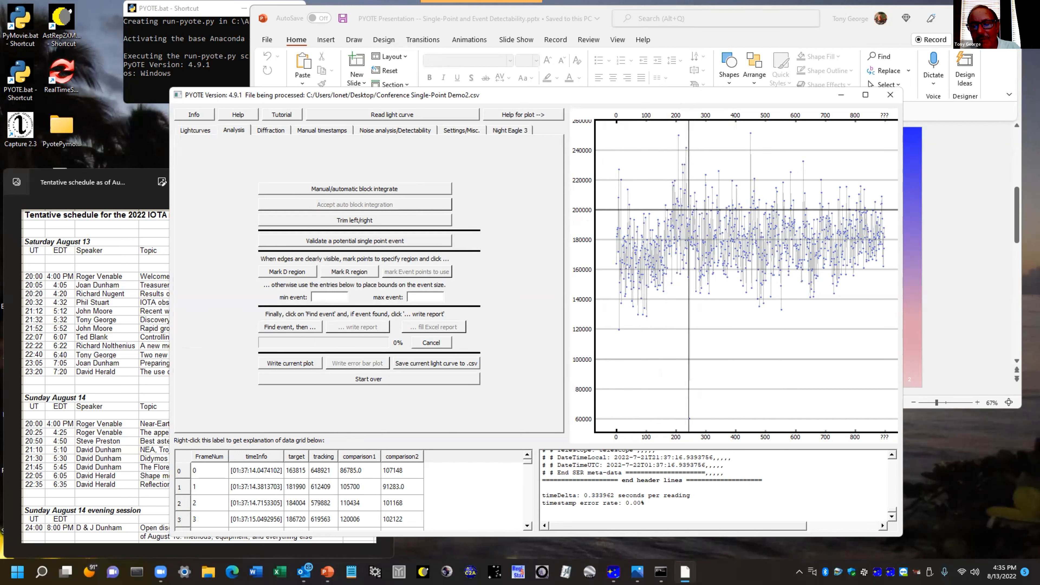
- Mark readings 0 to 243, ending just before the deep drop, as a baseline region in the Demo2 light curve
scroll(690, 270, "up", 4)
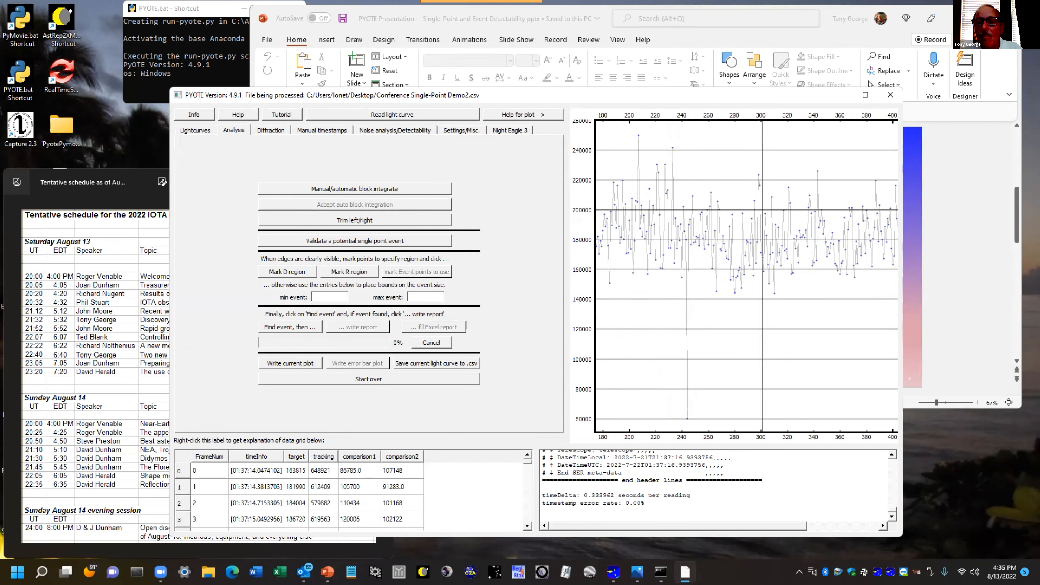
right_click(762, 262)
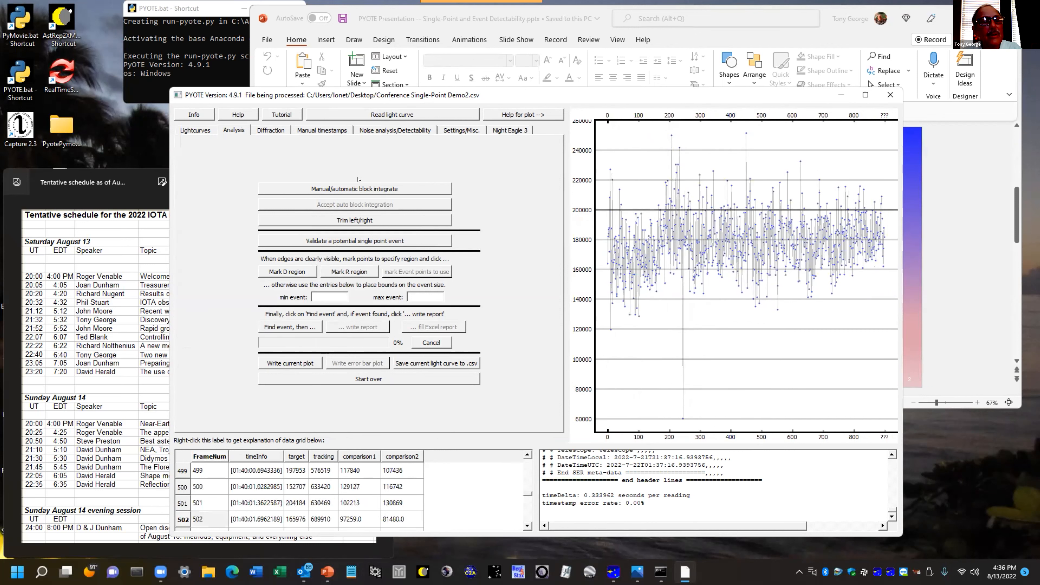
left_click(392, 128)
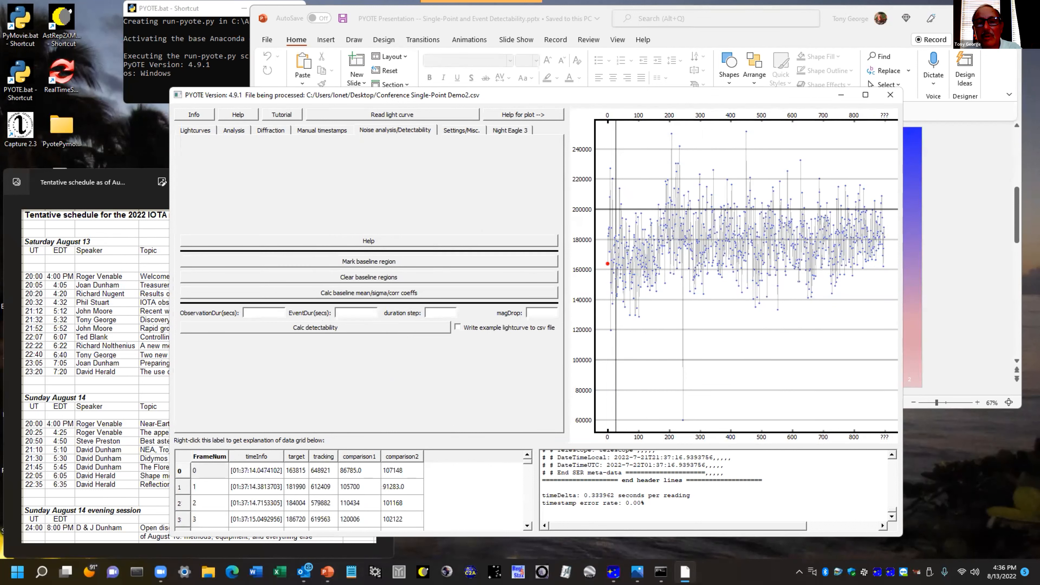
scroll(683, 266, "up", 7)
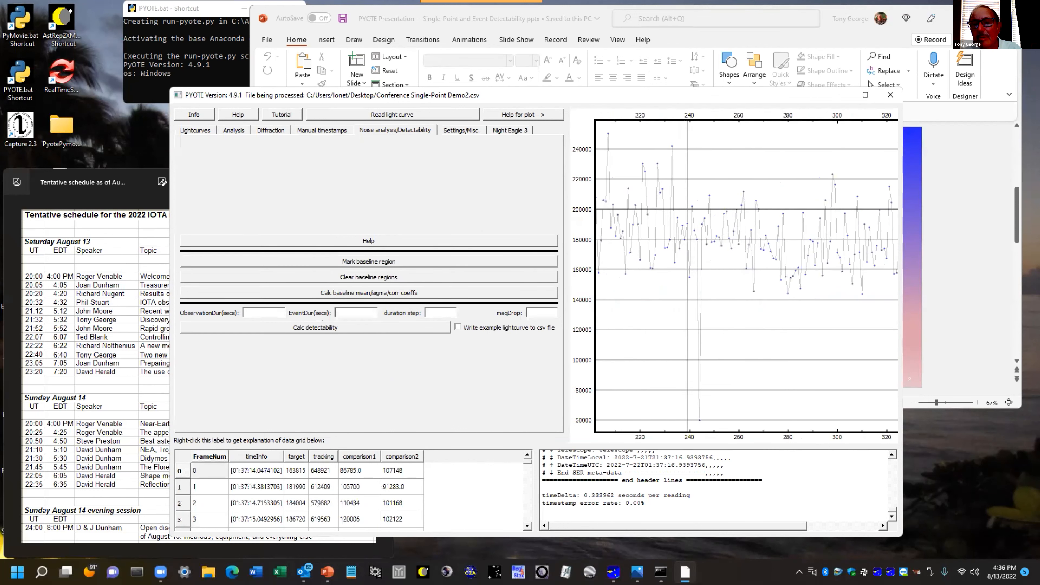
scroll(685, 266, "up", 3)
left_click(705, 240)
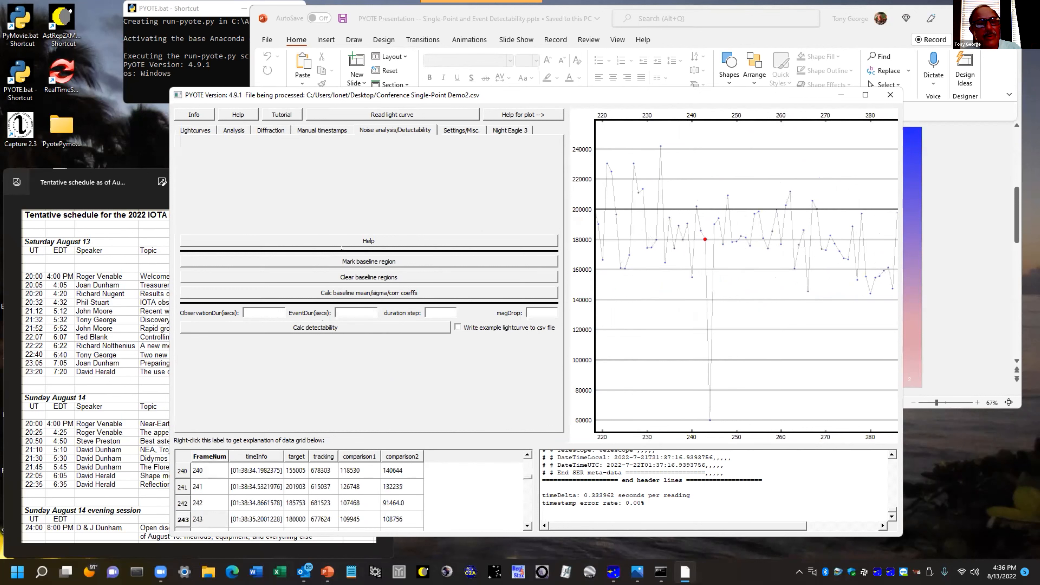
left_click(427, 263)
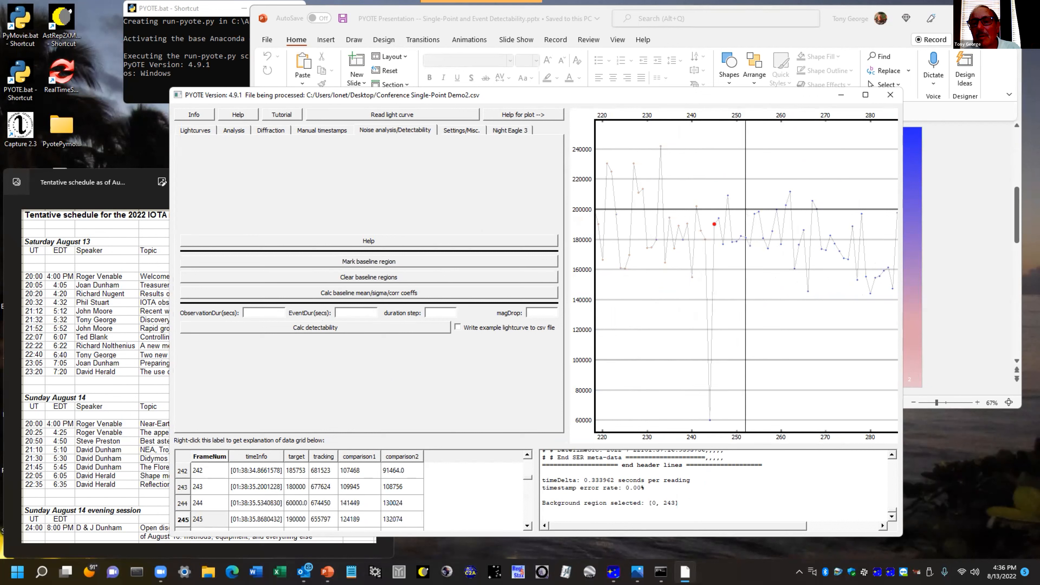
- Mark readings 245 to 897 as the second Demo2 baseline region and calculate the baseline mean, sigma and correlation coefficients
scroll(715, 246, "down", 10)
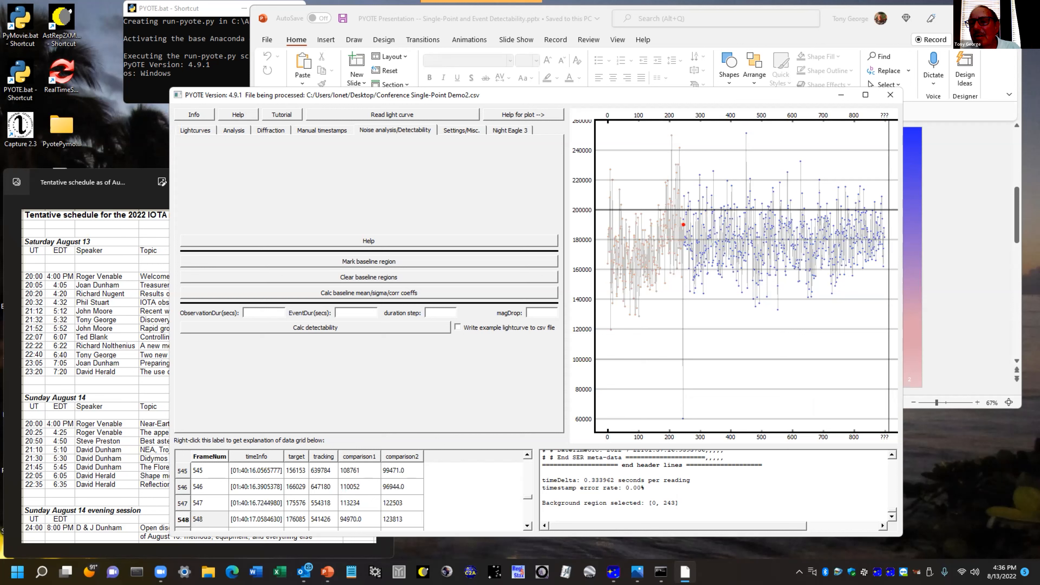
left_click(885, 237)
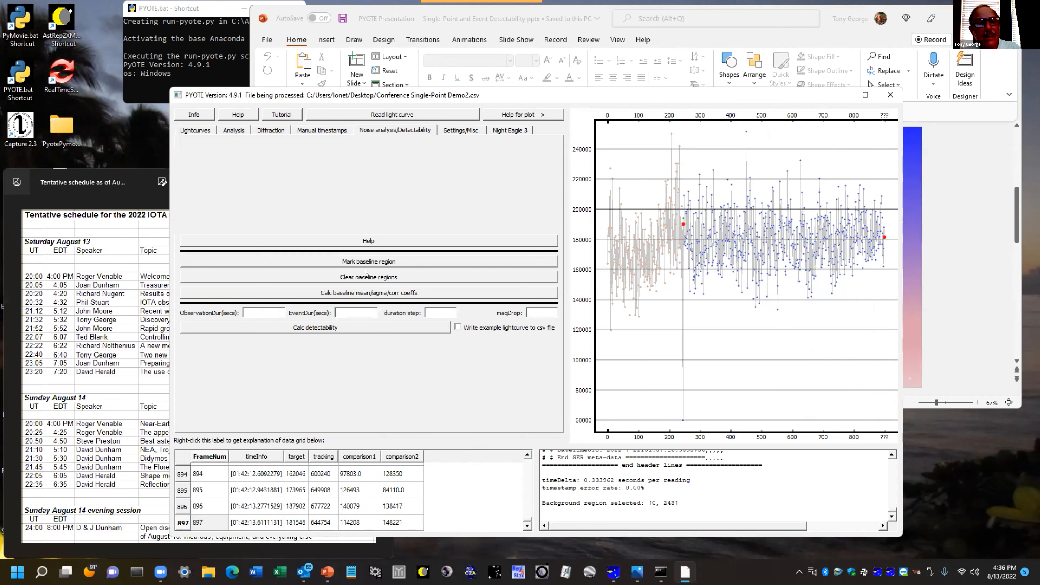
left_click(376, 262)
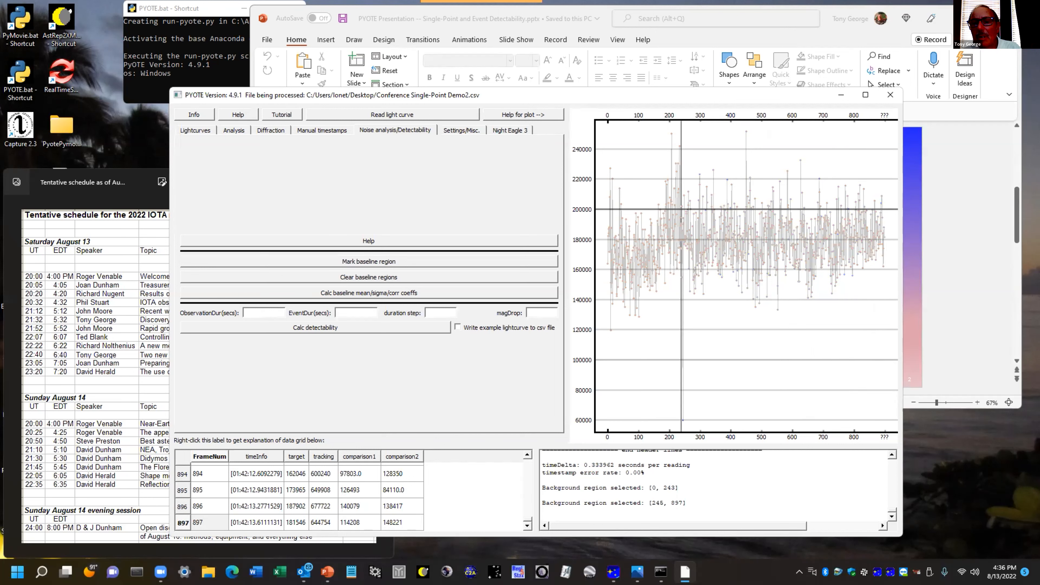
left_click(373, 291)
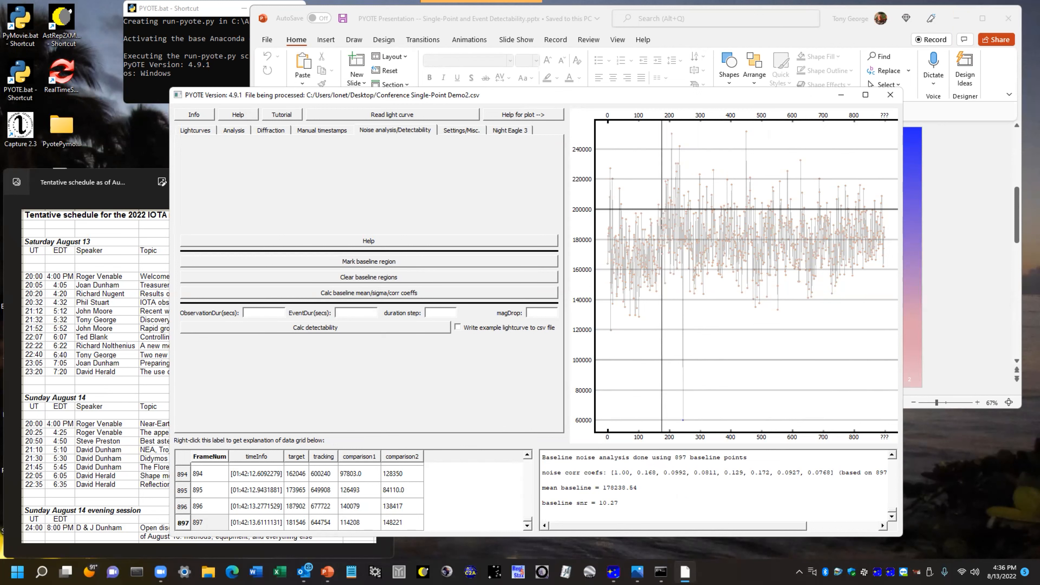
- Select reading 244 at the bottom of the reduced drop, validate it as a single point event, and close the drop distribution plot
left_click(229, 131)
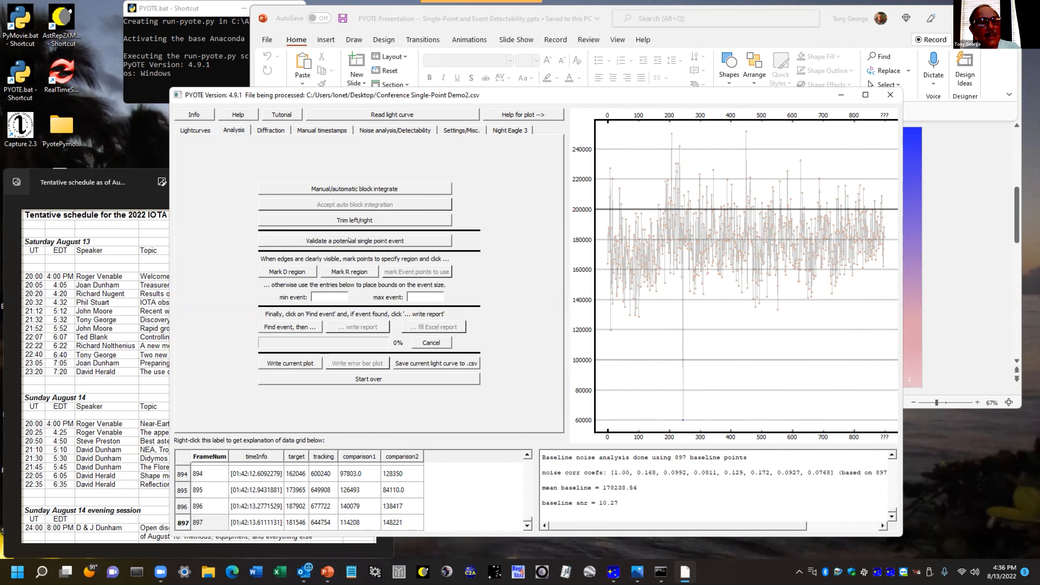
scroll(683, 287, "up", 3)
scroll(682, 420, "up", 4)
left_click(695, 420)
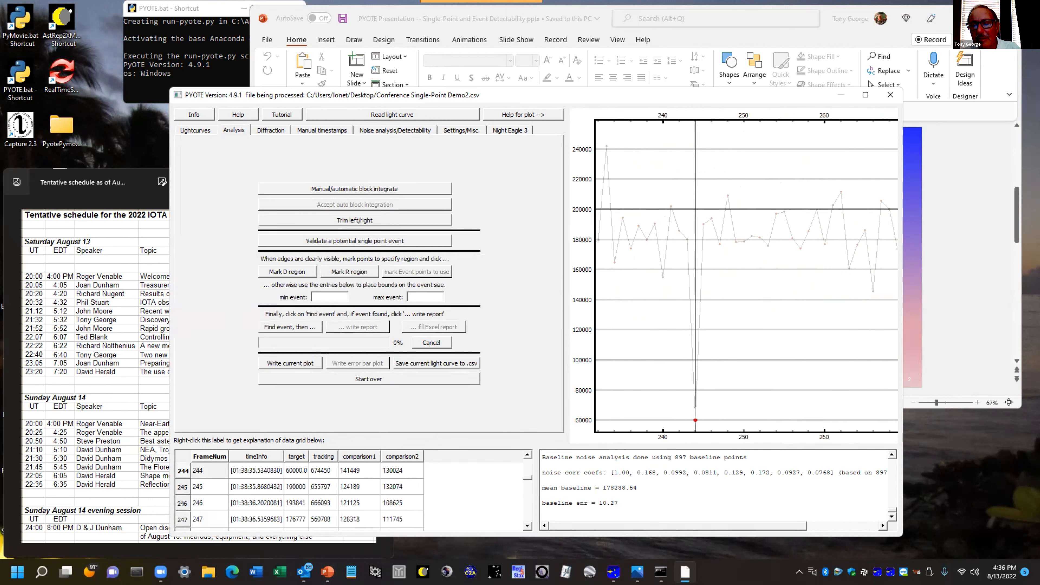
left_click(351, 242)
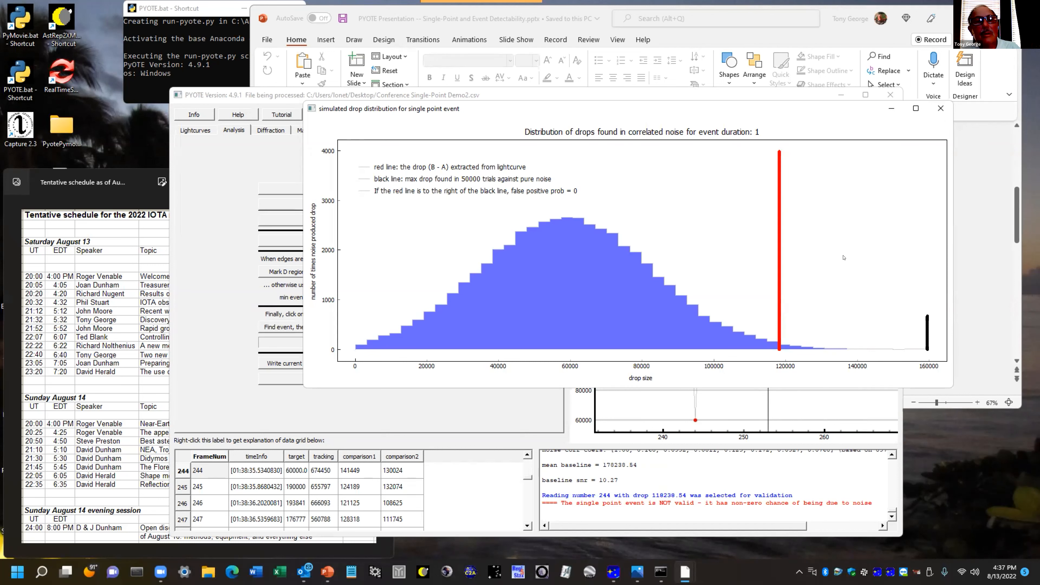
left_click(939, 109)
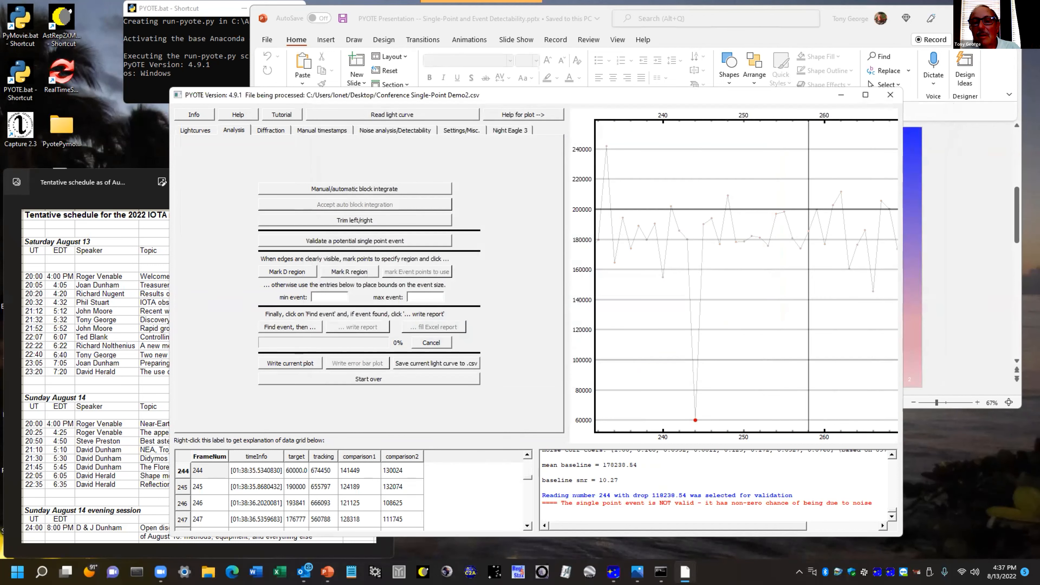
- Examine the drop in the full Demo2 light curve and display the tracking light curve alongside the target for comparison
scroll(691, 266, "down", 5)
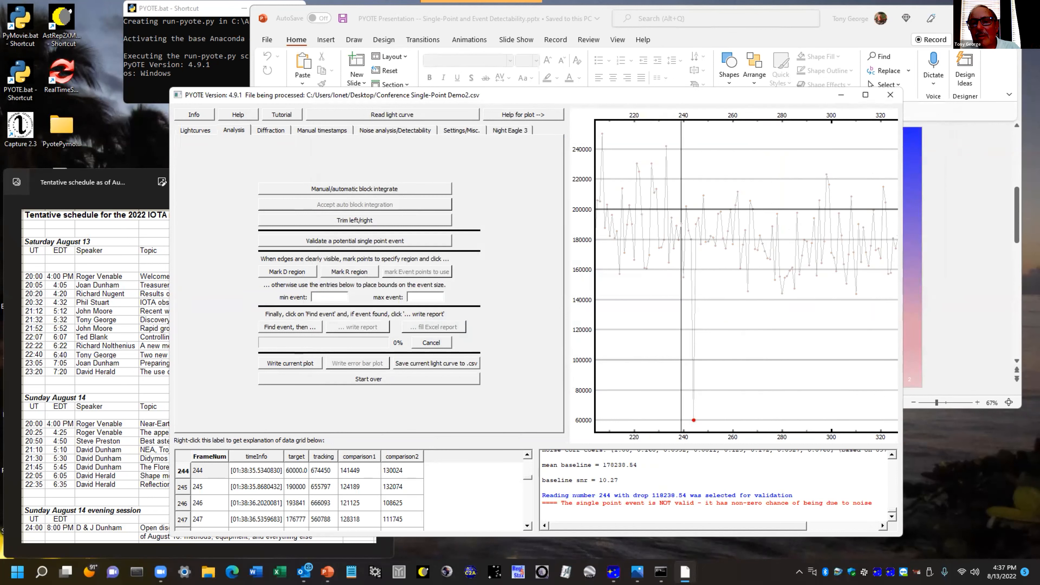
scroll(681, 266, "down", 7)
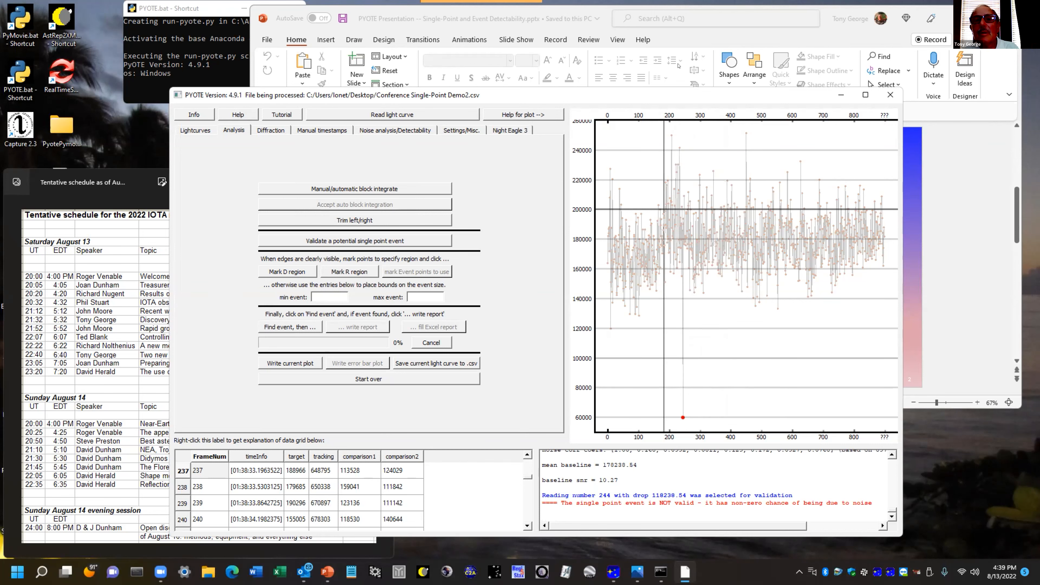
left_click_drag(663, 98, 627, 71)
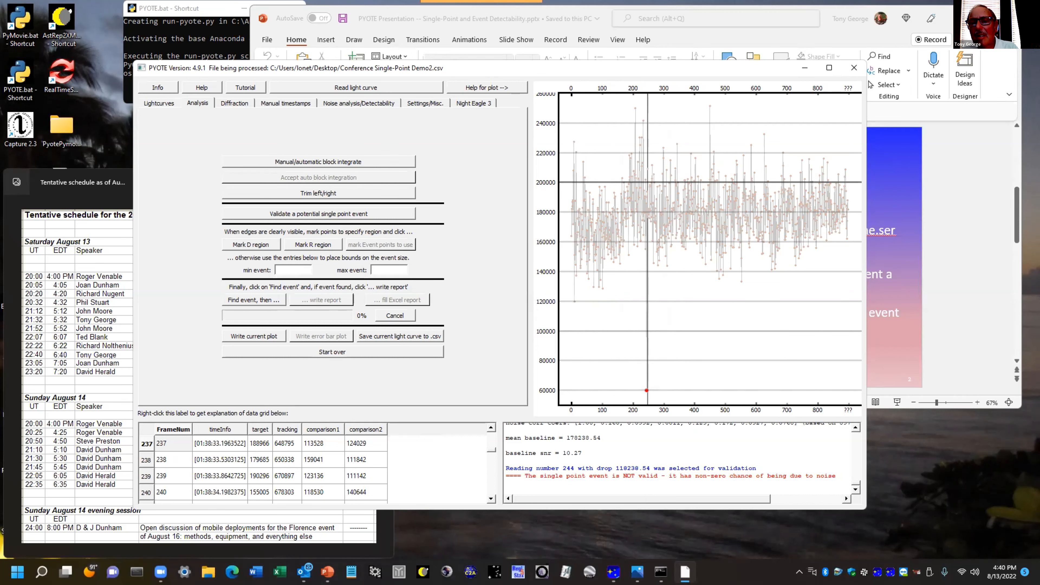
scroll(648, 246, "up", 10)
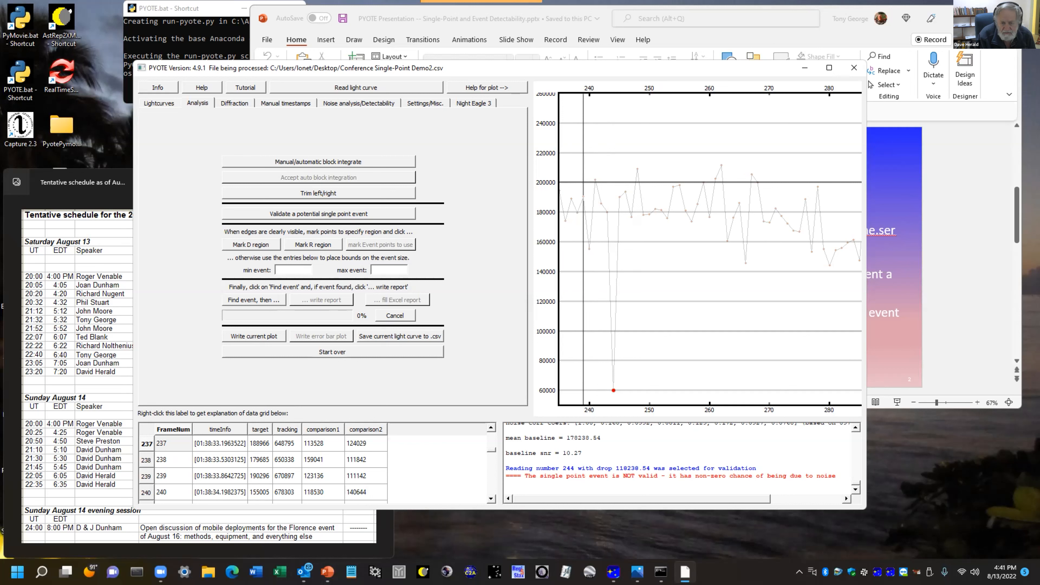
right_click(583, 254)
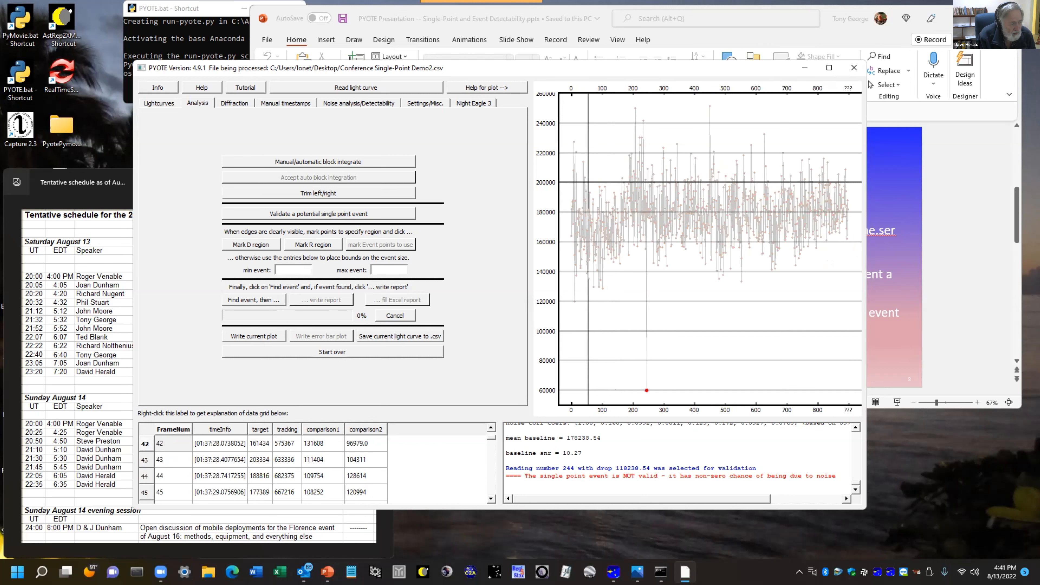
left_click(167, 105)
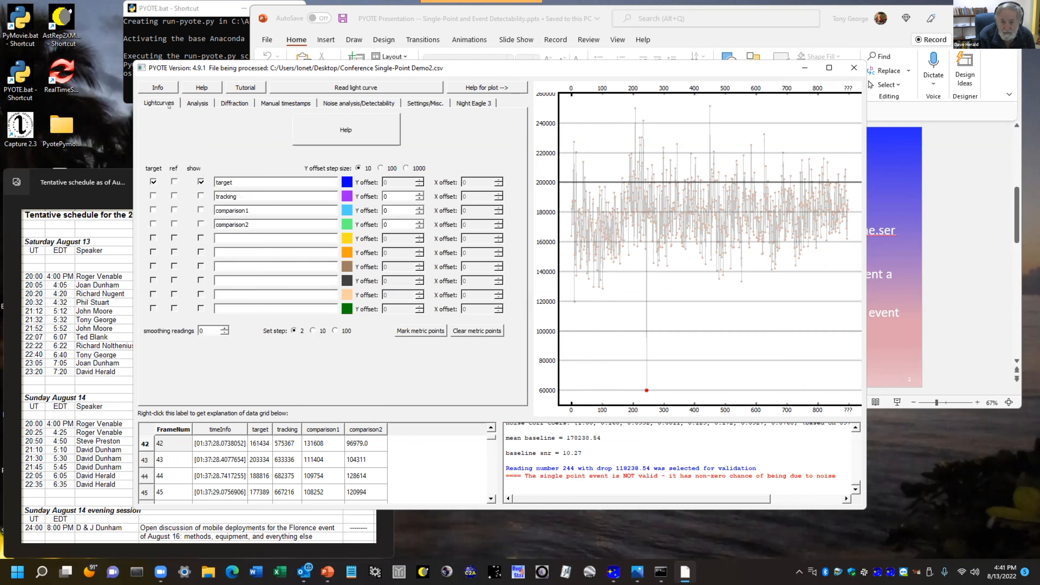
left_click(201, 196)
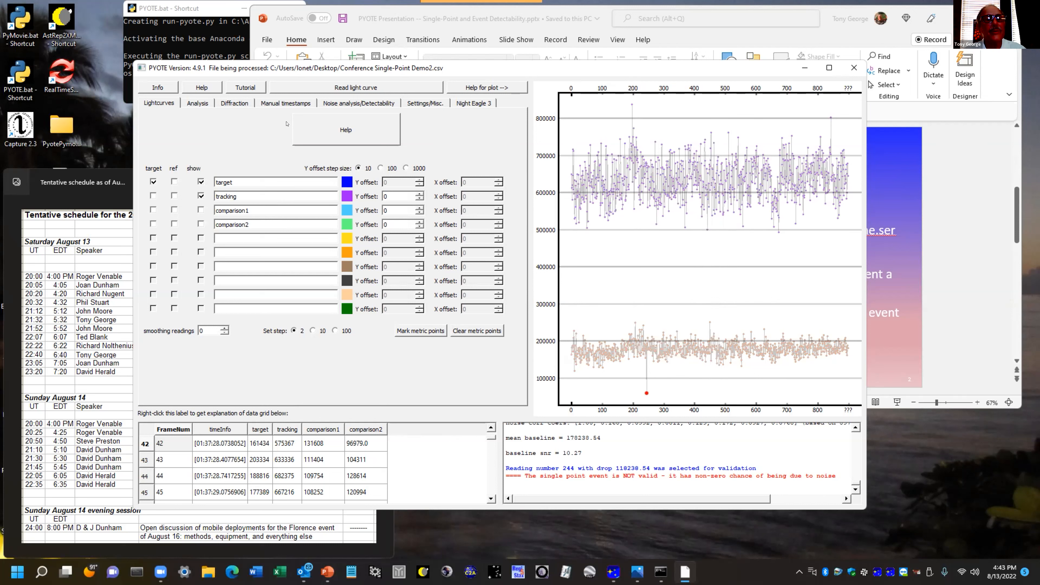
- Load the (3772) Piaf 2022-06-28 PyMovie light curve copy from its Desktop shortcut and switch to the PowerPoint presentation
left_click(400, 89)
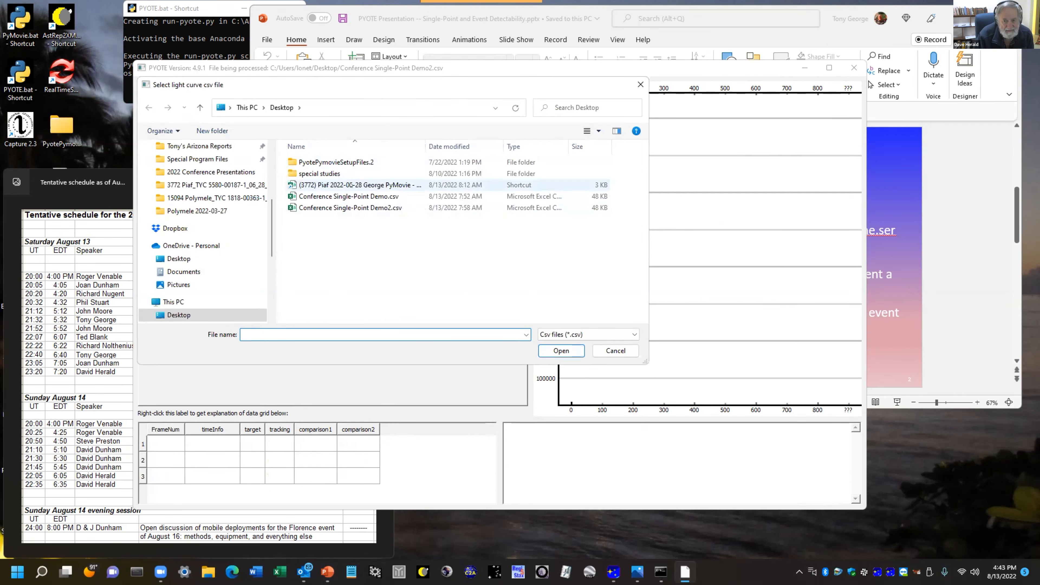
left_click(332, 186)
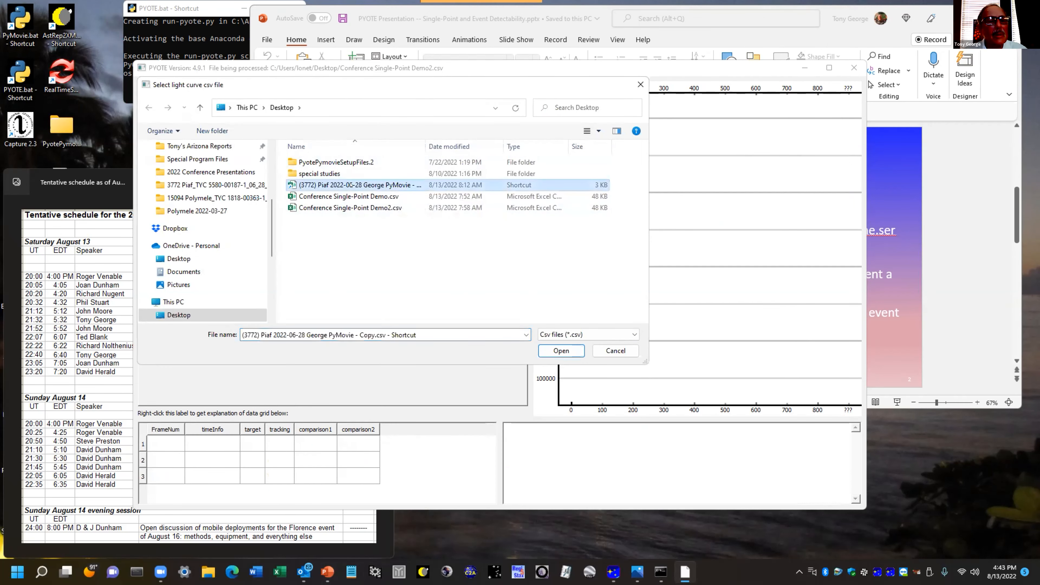
left_click(559, 351)
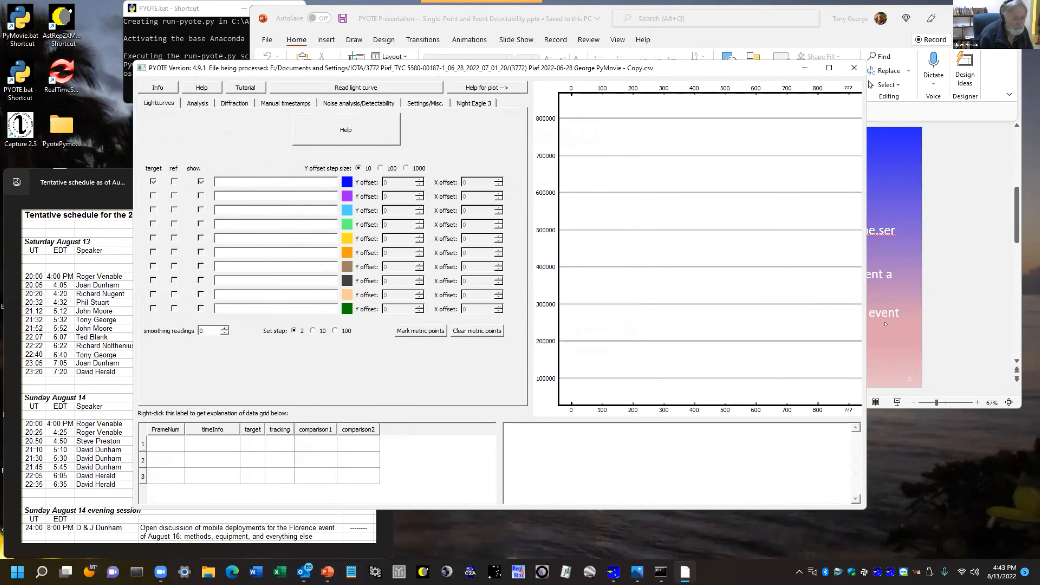
left_click(947, 297)
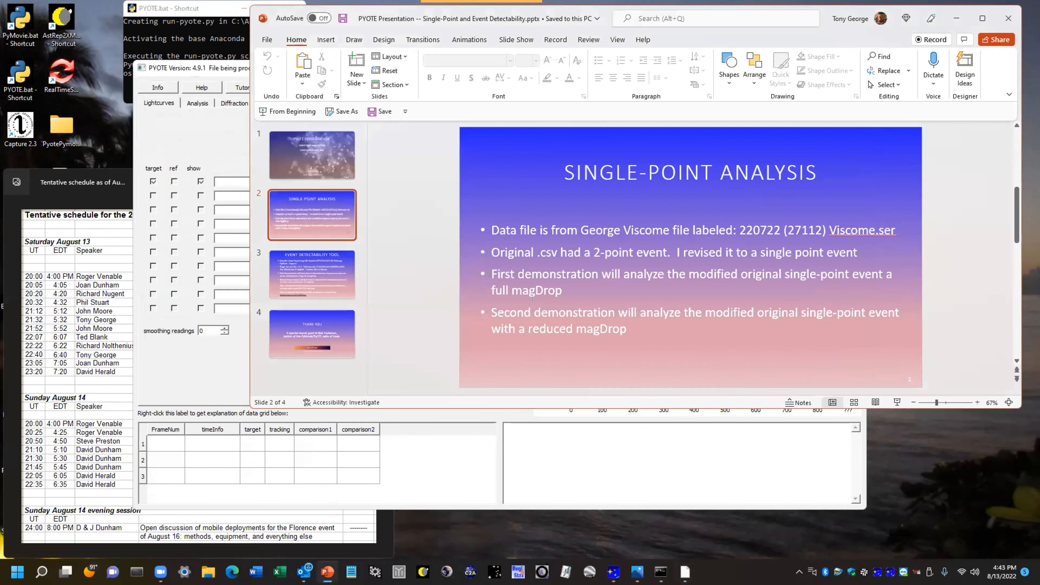